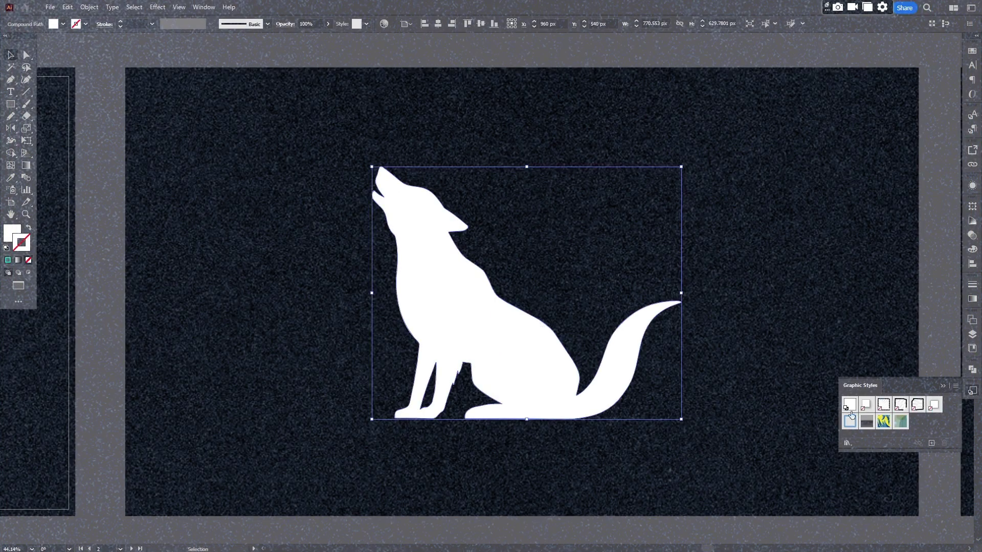
# Step: Apply the scribble-hatch graphic style to the wolf and then the car silhouette
pyautogui.click(918, 405)
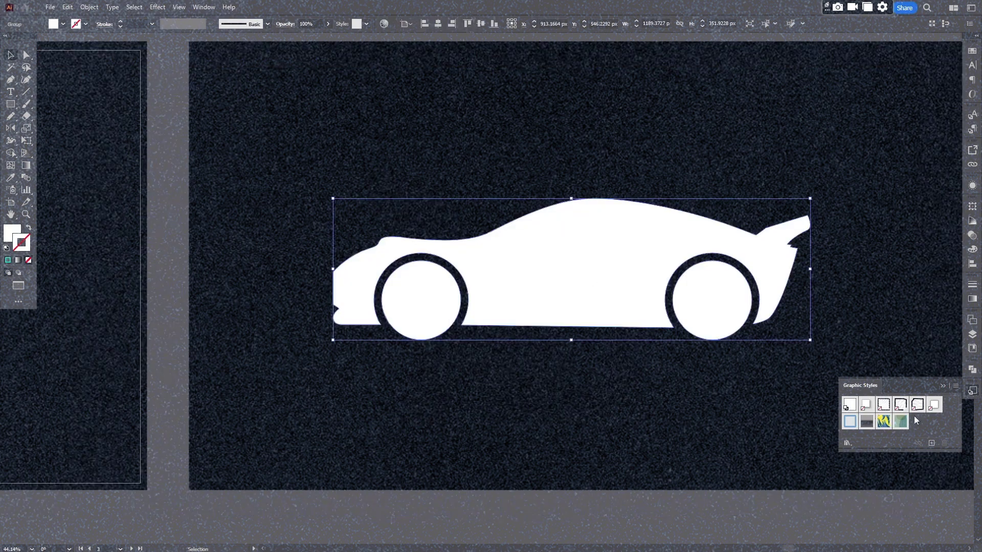
pyautogui.click(918, 405)
pyautogui.click(764, 354)
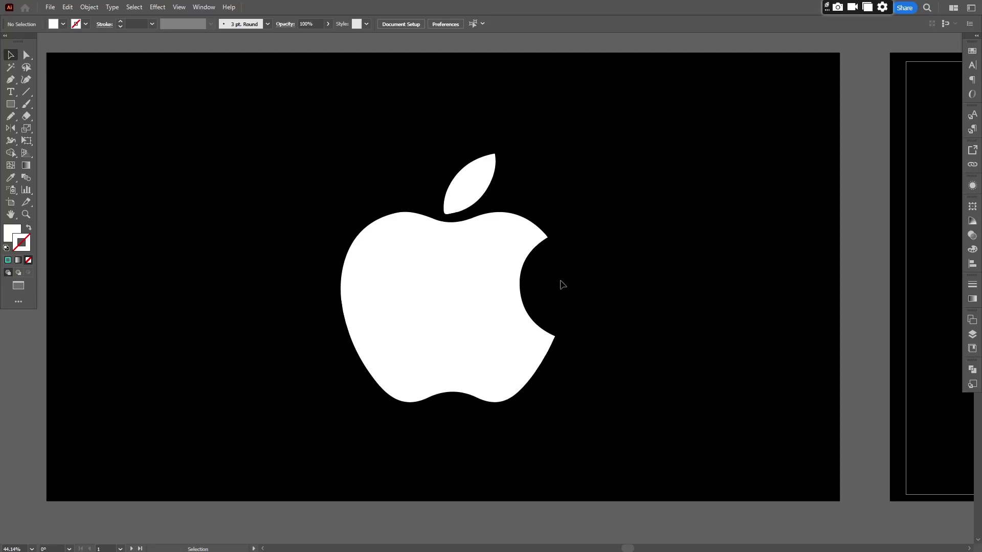
pyautogui.click(474, 292)
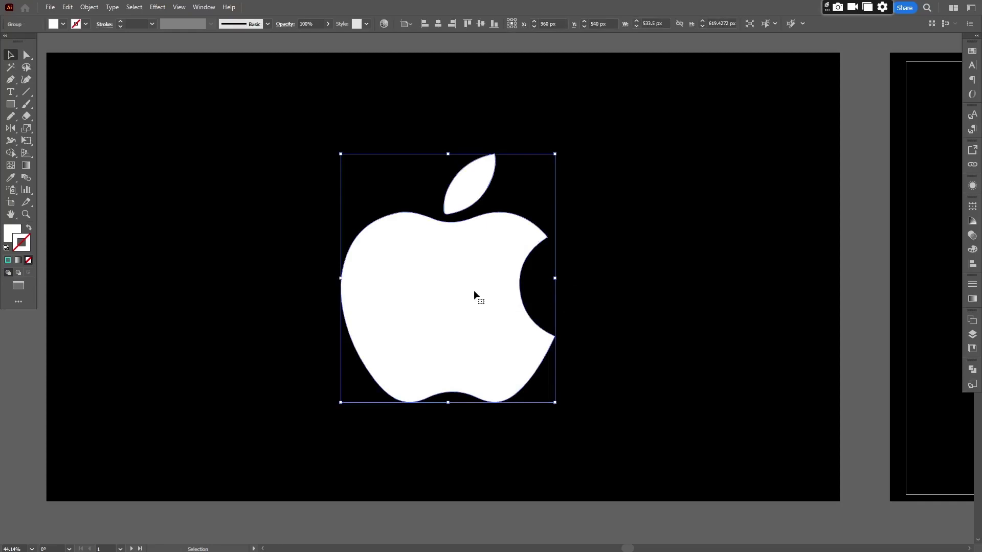
pyautogui.click(614, 302)
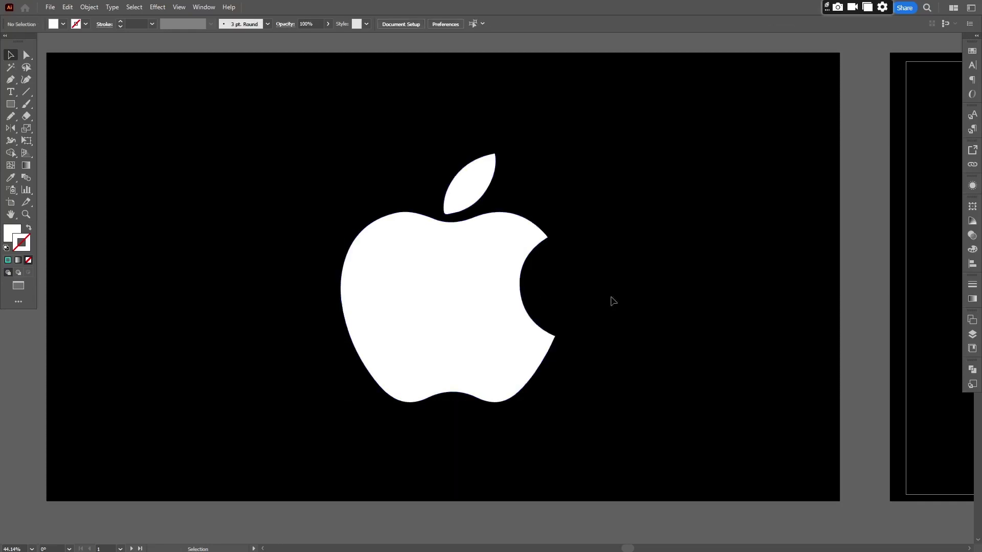
pyautogui.hscroll(15, 613, 301)
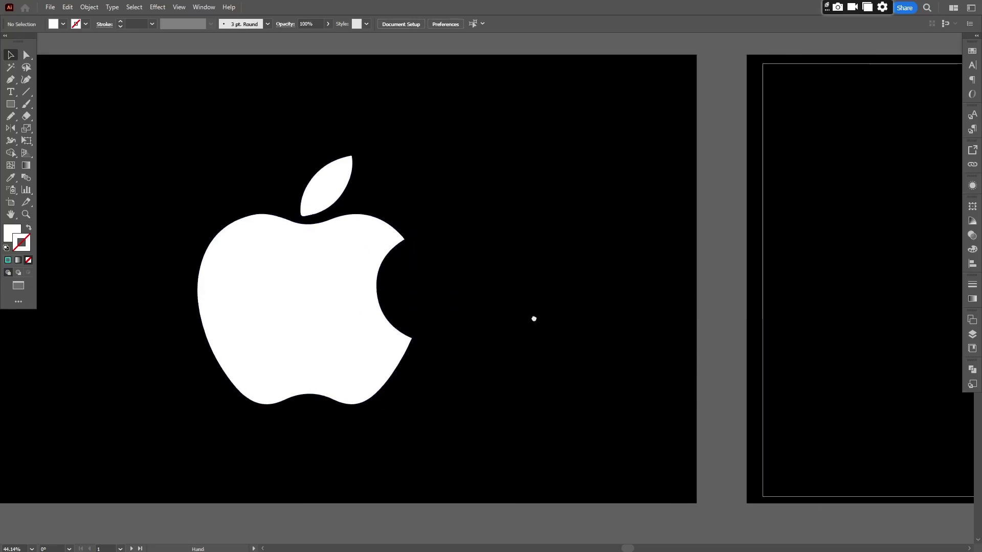
pyautogui.hscroll(20, 570, 365)
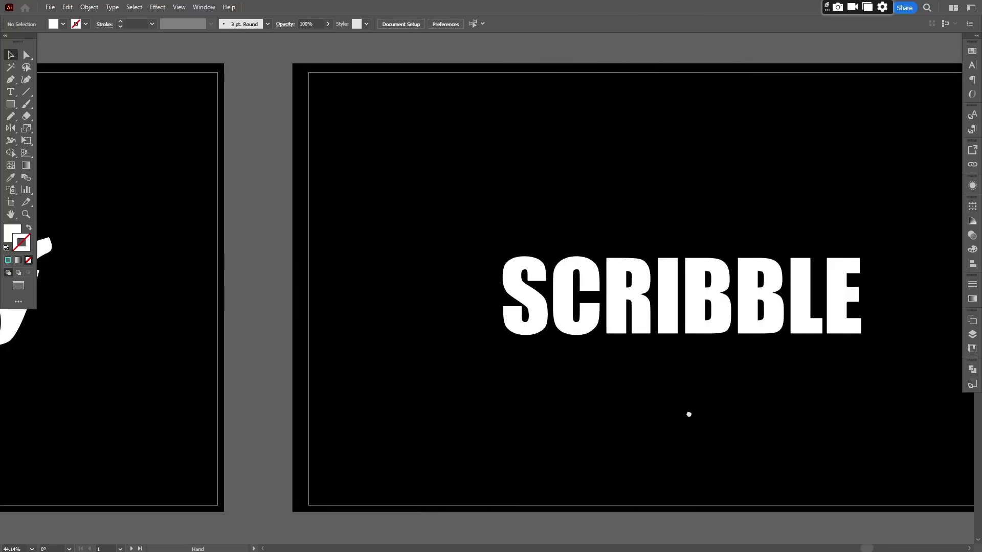
pyautogui.moveTo(689, 414); pyautogui.dragTo(688, 412)
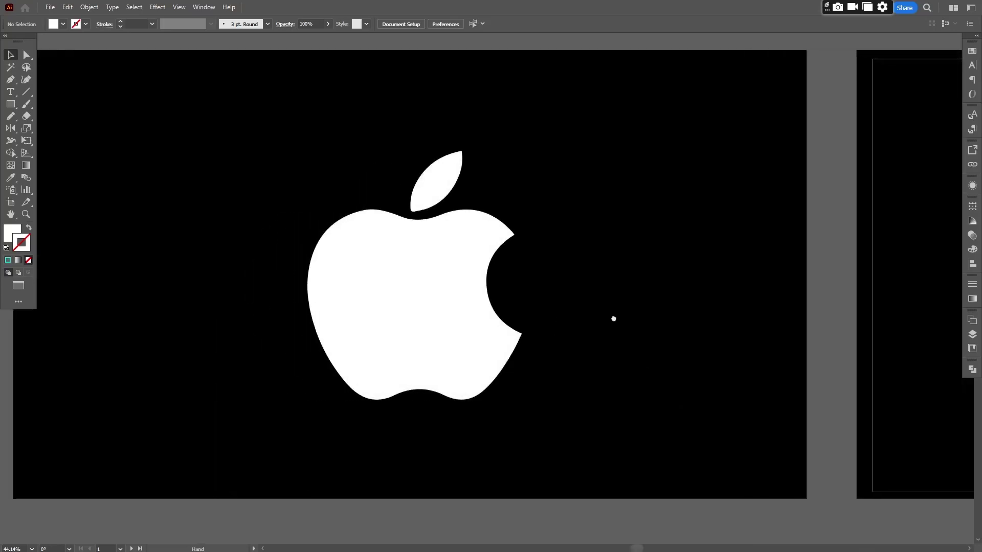
pyautogui.moveTo(614, 331)
pyautogui.mouseDown()
pyautogui.moveTo(603, 336)
pyautogui.moveTo(605, 323)
pyautogui.mouseUp()
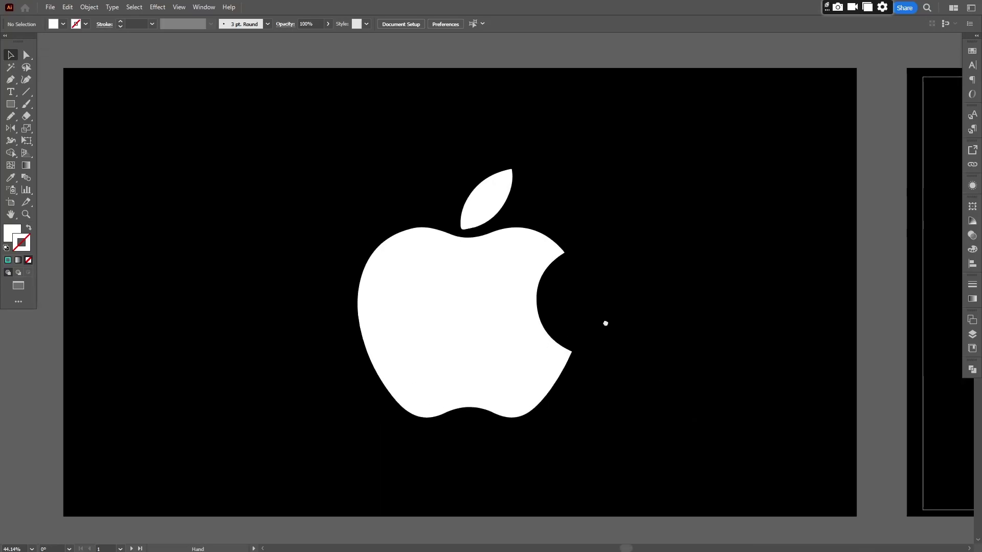
# Step: Add an Effect > Stylize > Scribble effect to the apple logo group
pyautogui.click(508, 298)
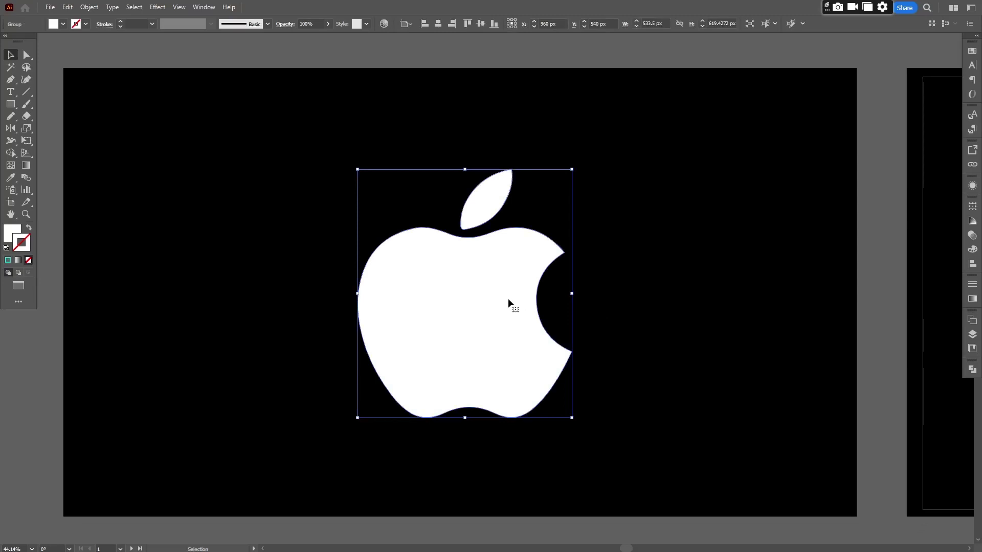
pyautogui.click(157, 8)
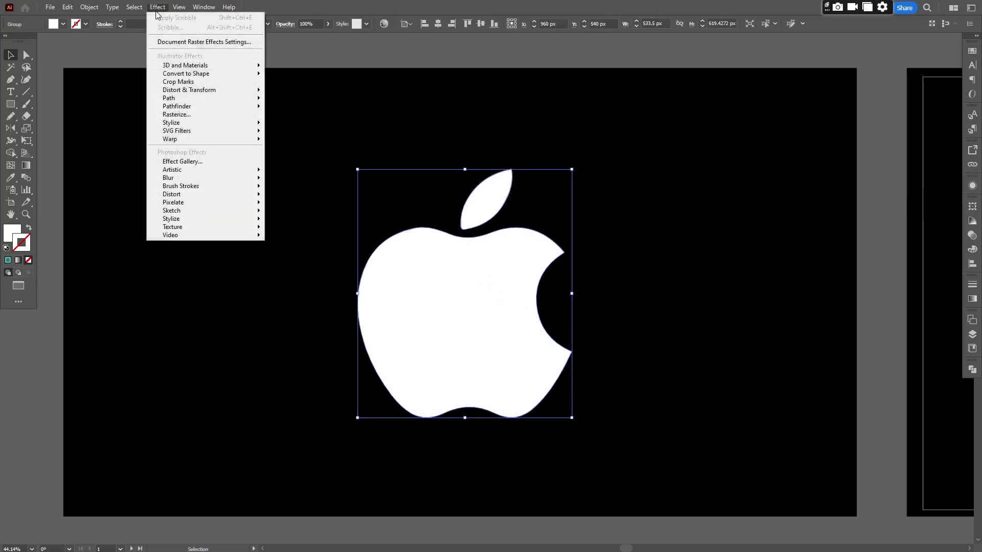
pyautogui.moveTo(174, 123)
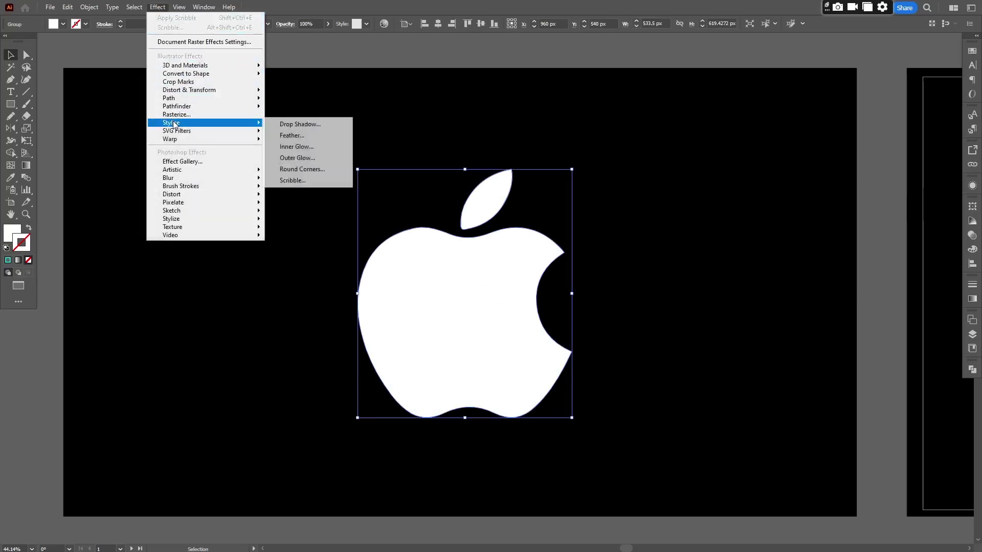
pyautogui.click(293, 180)
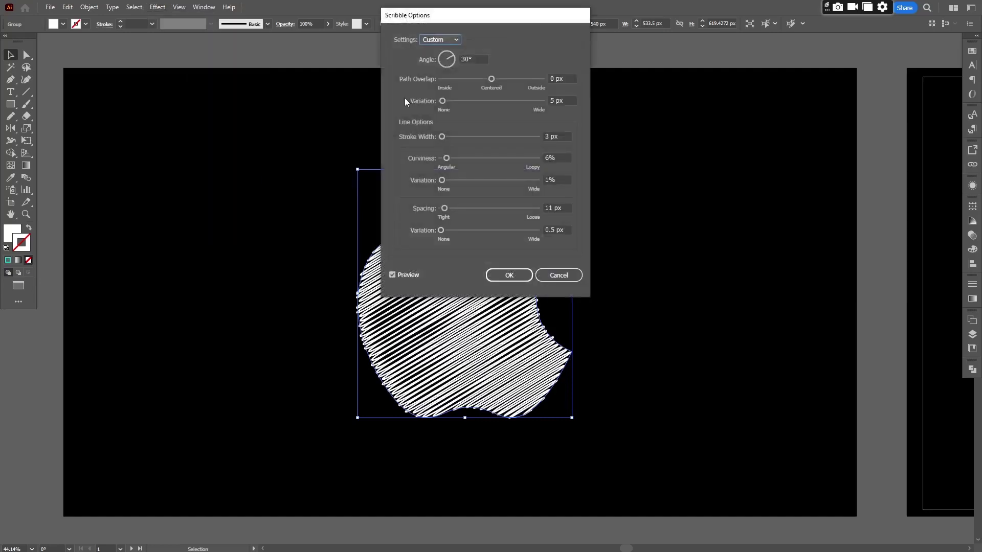
# Step: Set the scribble stroke width to 2 px and raise curviness to 5%
pyautogui.moveTo(460, 20)
pyautogui.mouseDown()
pyautogui.moveTo(685, 84)
pyautogui.moveTo(722, 83)
pyautogui.mouseUp()
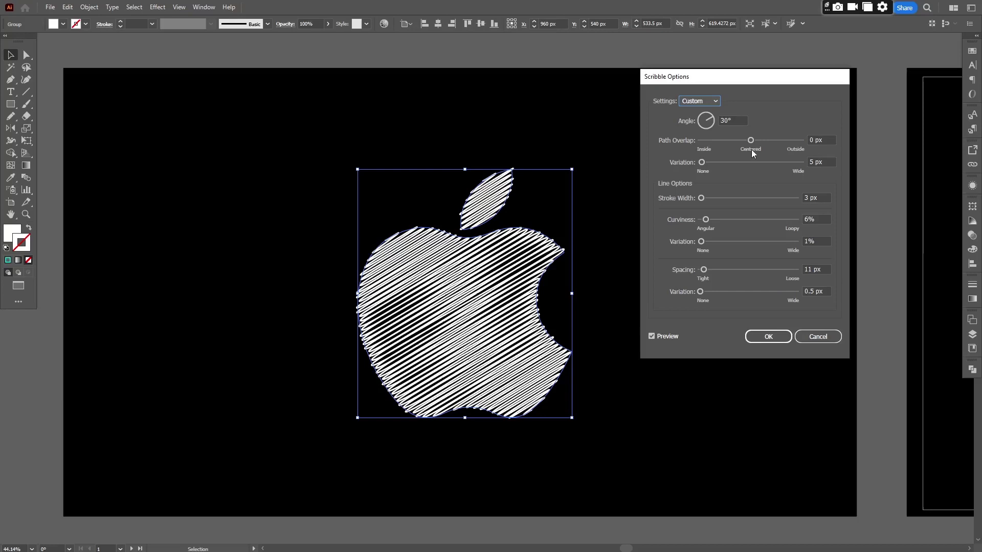
pyautogui.click(702, 199)
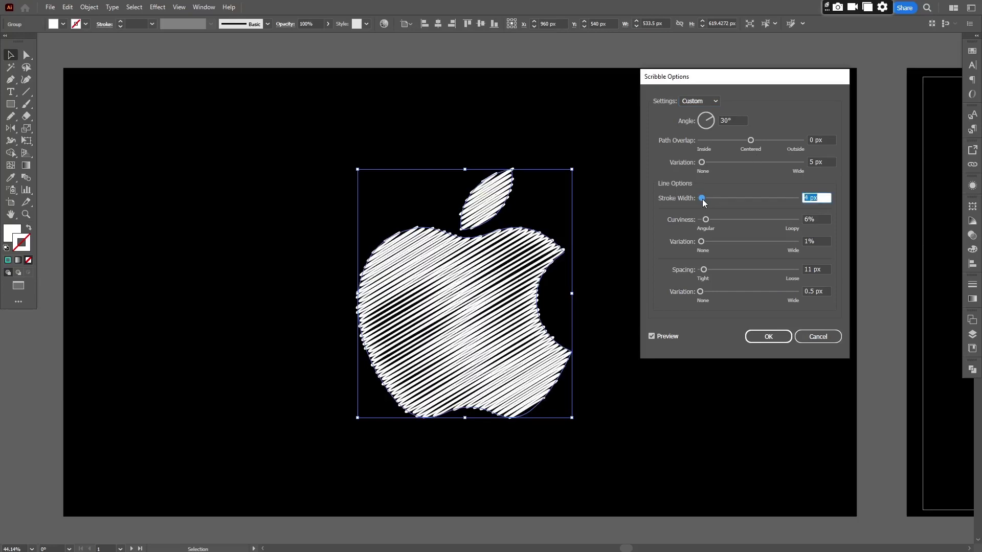
pyautogui.click(702, 199)
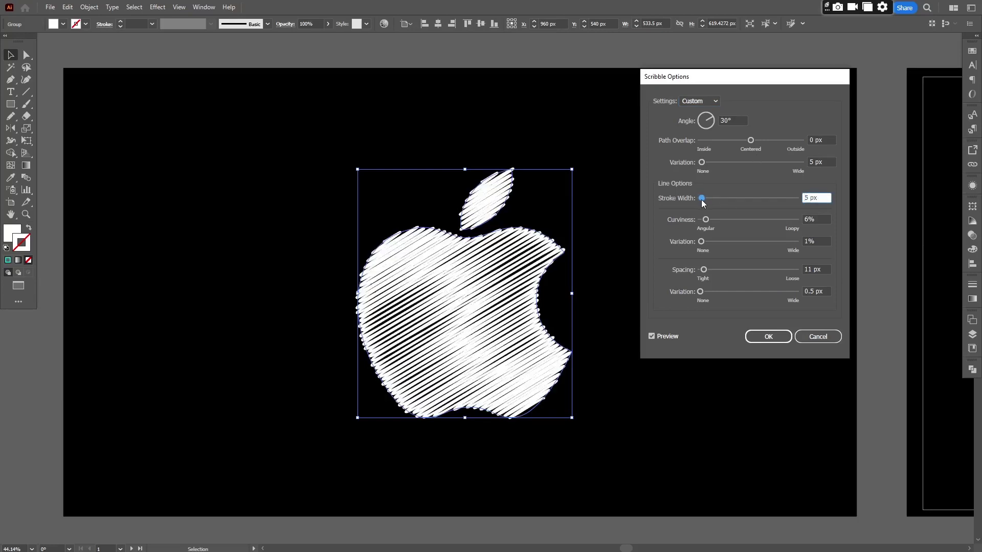
pyautogui.press('Down')
pyautogui.press('Down')
pyautogui.press('Down')
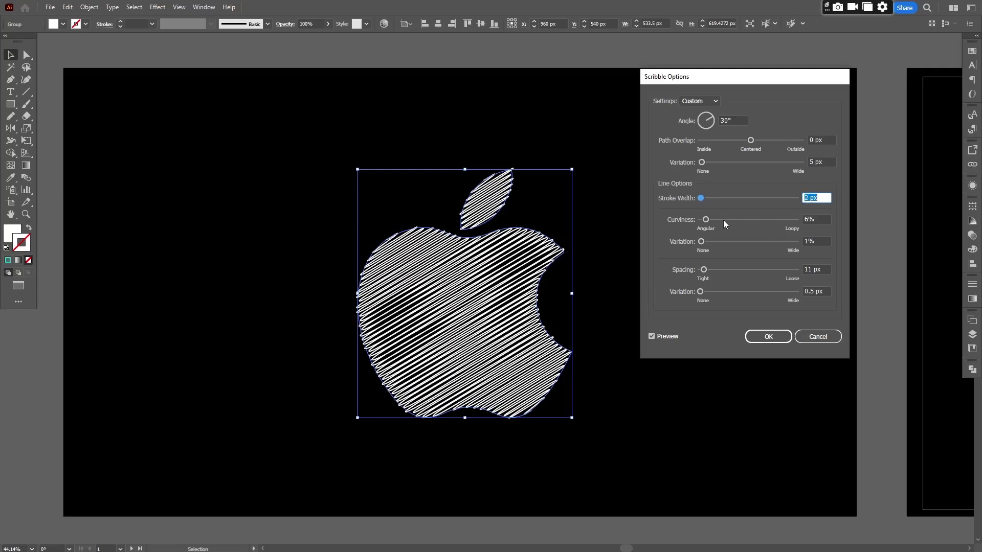
pyautogui.moveTo(707, 216)
pyautogui.mouseDown()
pyautogui.moveTo(717, 217)
pyautogui.moveTo(705, 218)
pyautogui.moveTo(708, 275)
pyautogui.moveTo(722, 275)
pyautogui.moveTo(707, 275)
pyautogui.moveTo(705, 291)
pyautogui.moveTo(722, 292)
pyautogui.moveTo(702, 293)
pyautogui.mouseUp()
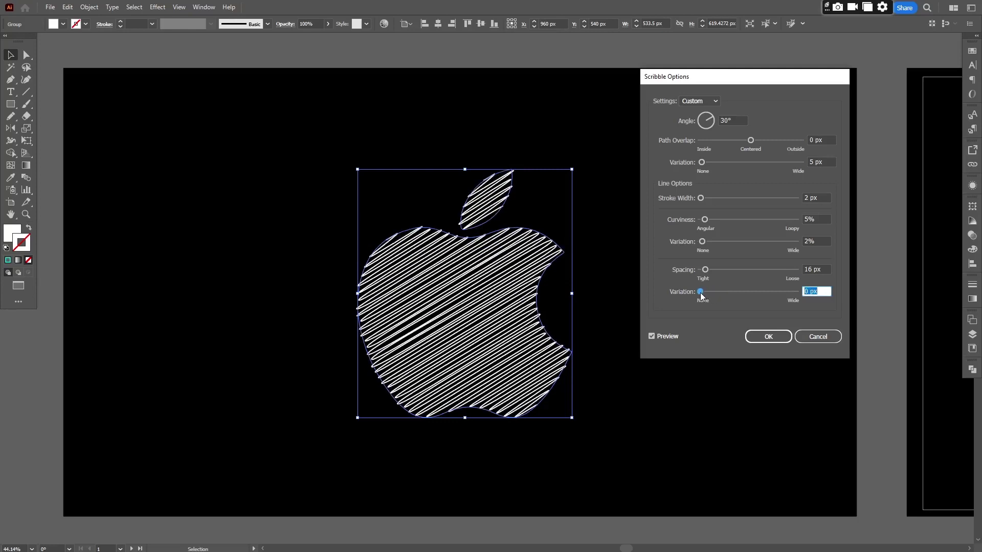
# Step: Preview the apple with the Default, Childlike, Dense, Loose and Moiré scribble presets
pyautogui.click(707, 104)
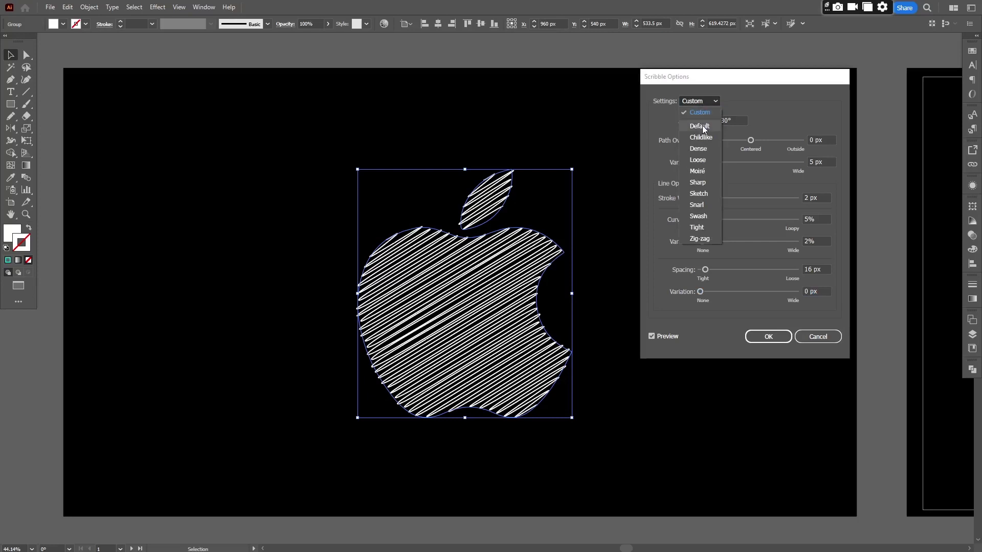
pyautogui.click(699, 126)
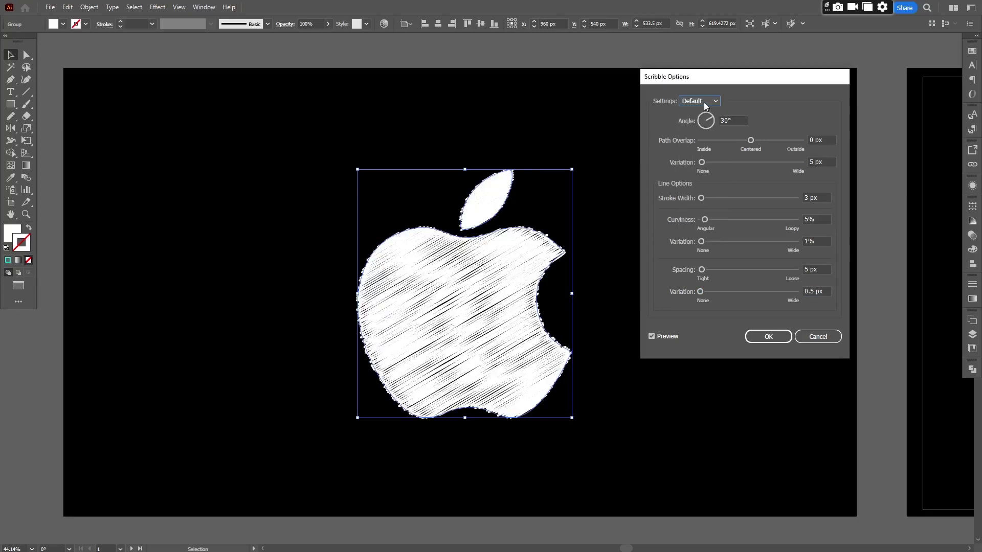
pyautogui.click(703, 104)
pyautogui.click(701, 138)
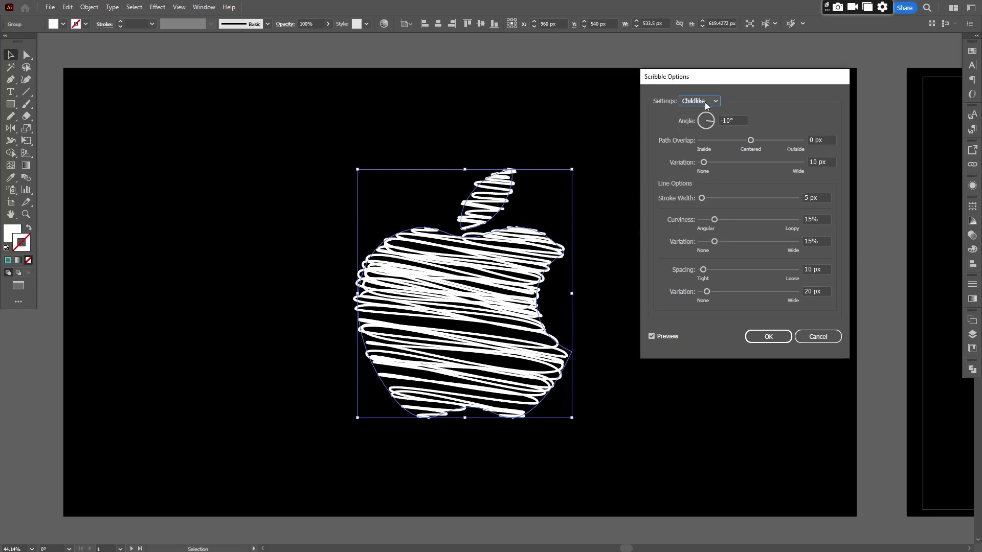
pyautogui.click(705, 102)
pyautogui.click(701, 148)
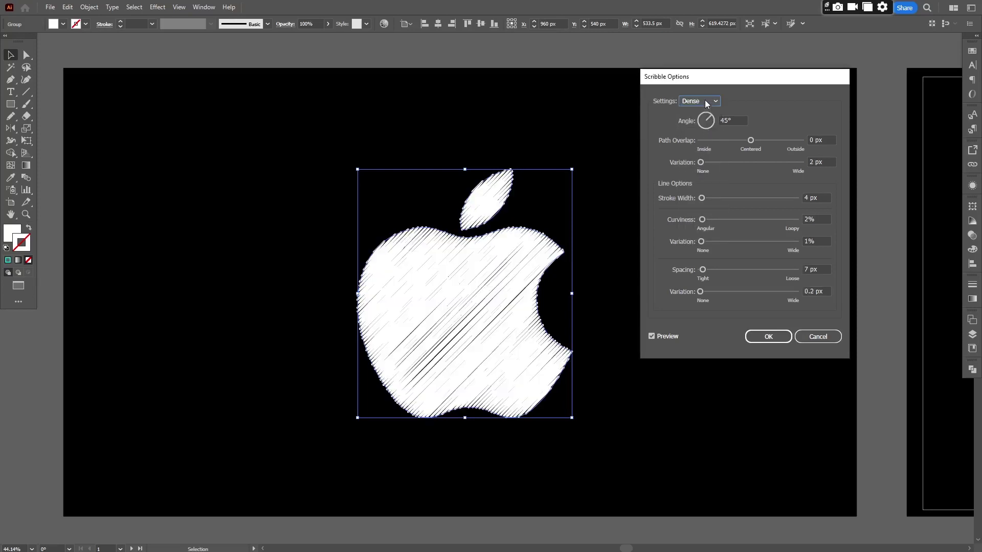
pyautogui.click(707, 101)
pyautogui.click(698, 159)
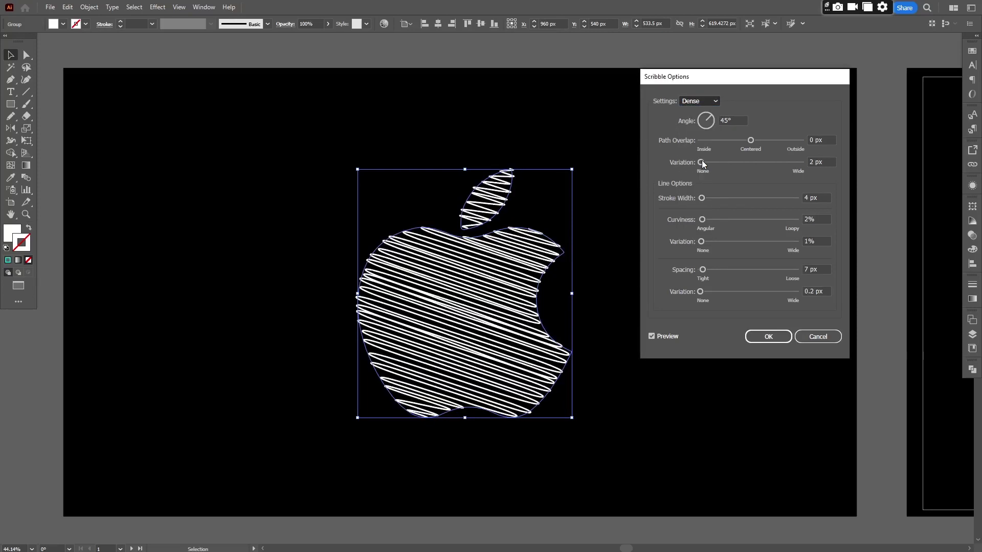
pyautogui.click(702, 105)
pyautogui.click(699, 173)
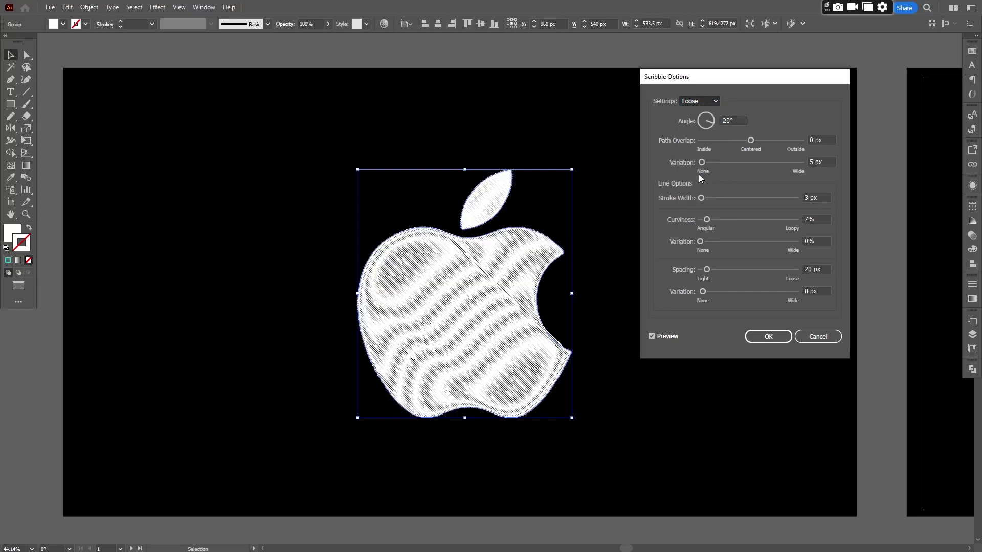
# Step: Try the Sharp, Sketch, Snarl, Swash and Tight presets, then settle on Zig-zag
pyautogui.click(707, 101)
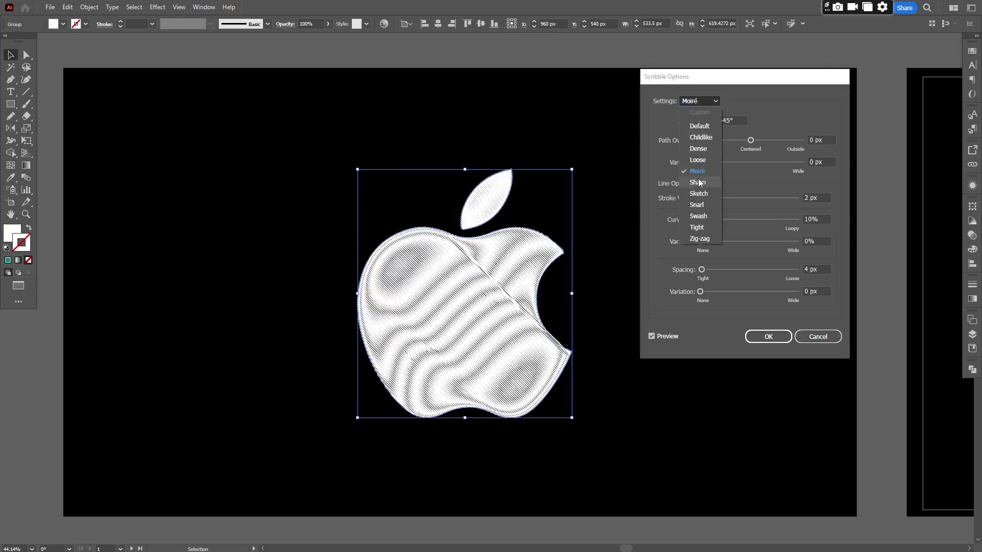
pyautogui.click(700, 183)
pyautogui.click(705, 101)
pyautogui.click(700, 169)
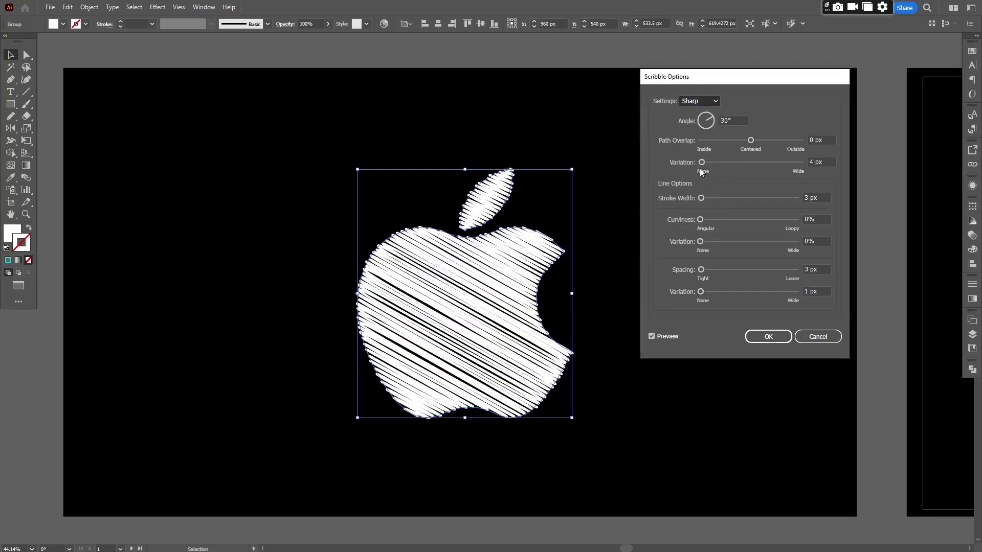
pyautogui.click(703, 101)
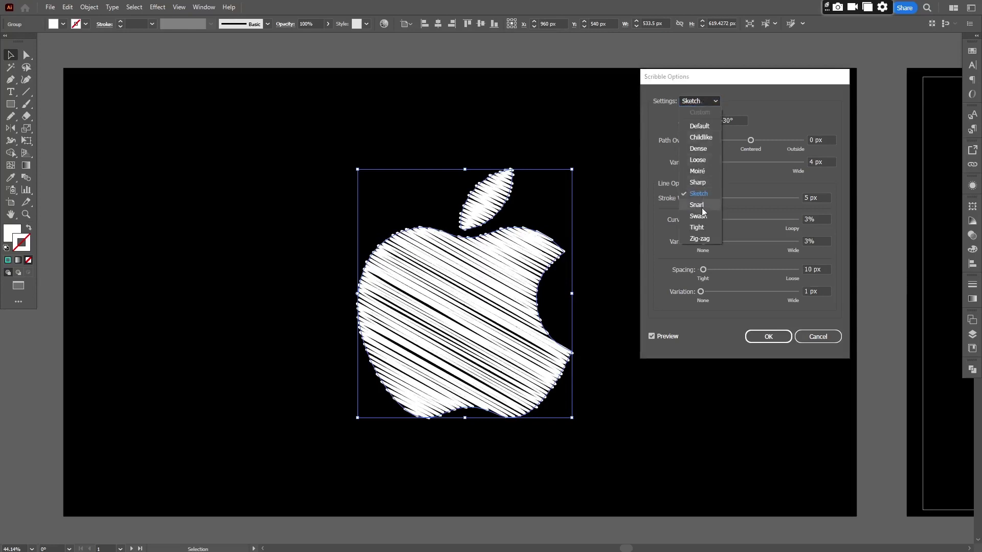
pyautogui.click(701, 207)
pyautogui.scroll(-1, 716, 101)
pyautogui.click(717, 101)
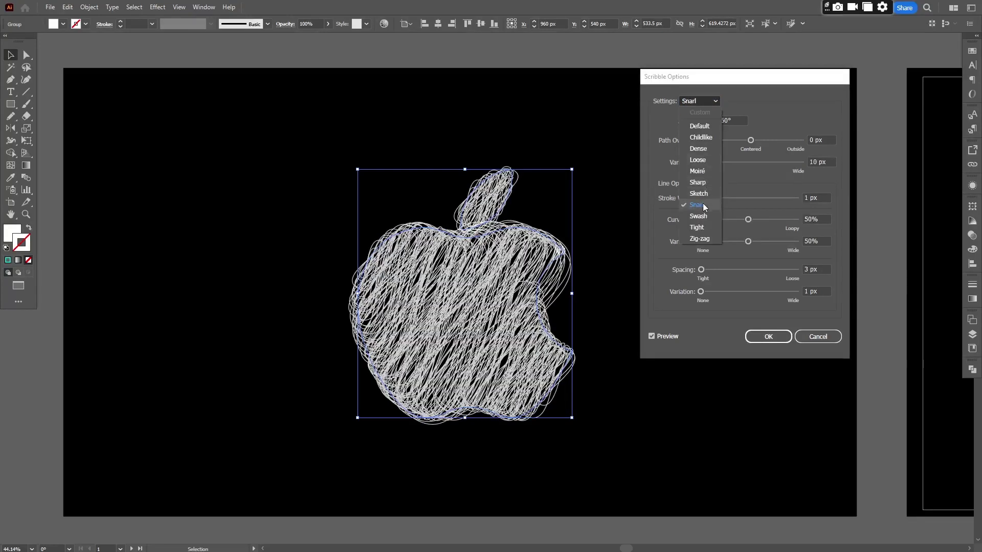
pyautogui.click(698, 216)
pyautogui.click(705, 100)
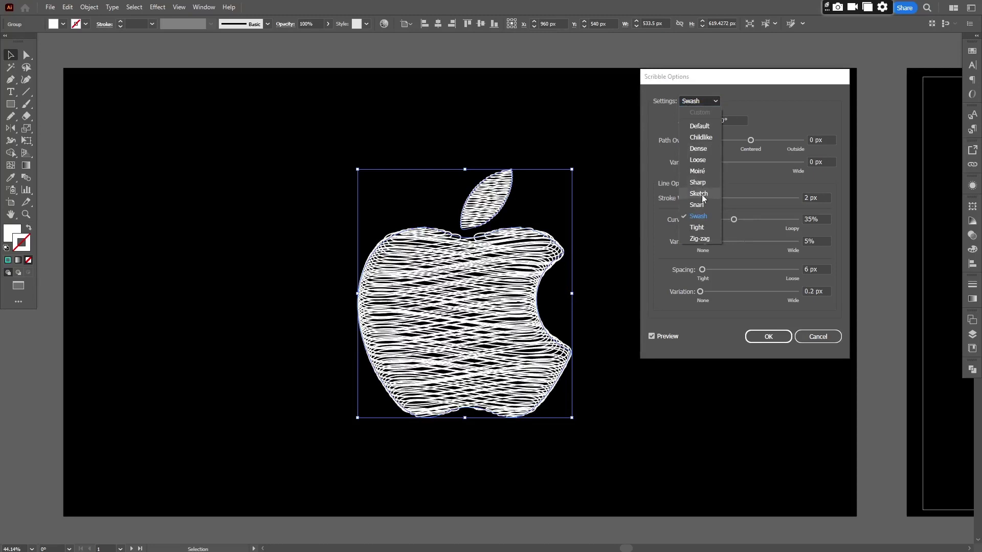
pyautogui.click(698, 227)
pyautogui.click(705, 101)
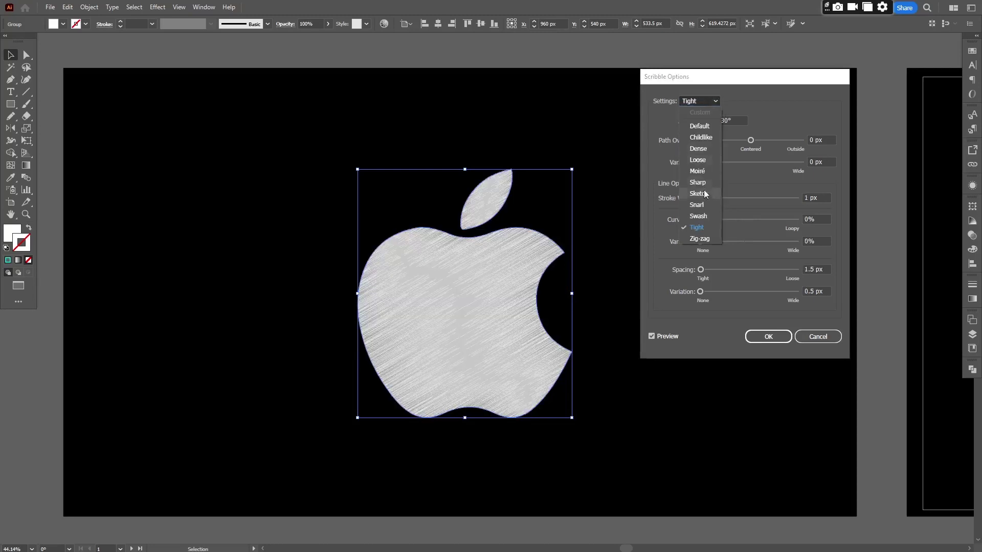
pyautogui.click(696, 239)
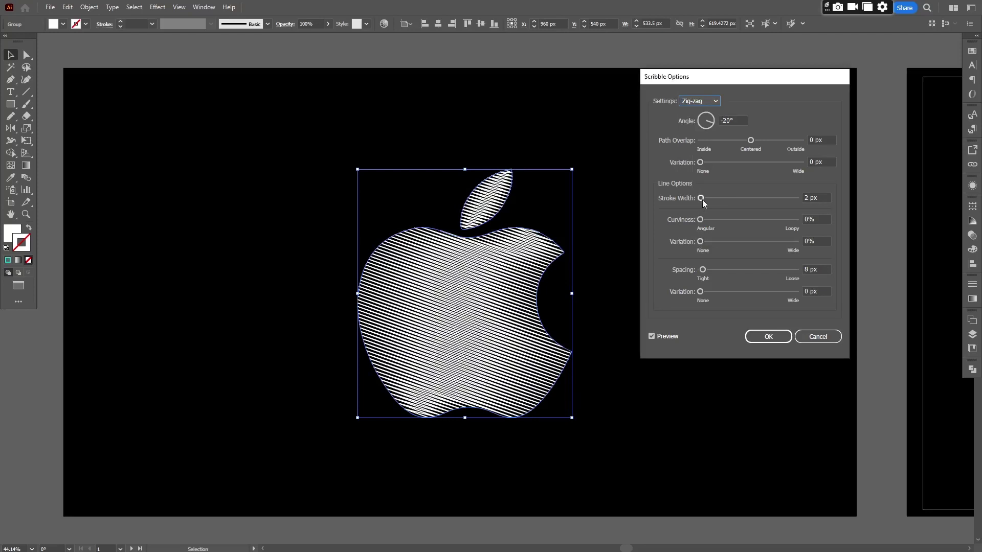
# Step: Set the scribble to 4 px strokes, 14 px spacing, 0 overlap variation and 2% curviness, then confirm
pyautogui.moveTo(700, 162); pyautogui.dragTo(703, 163)
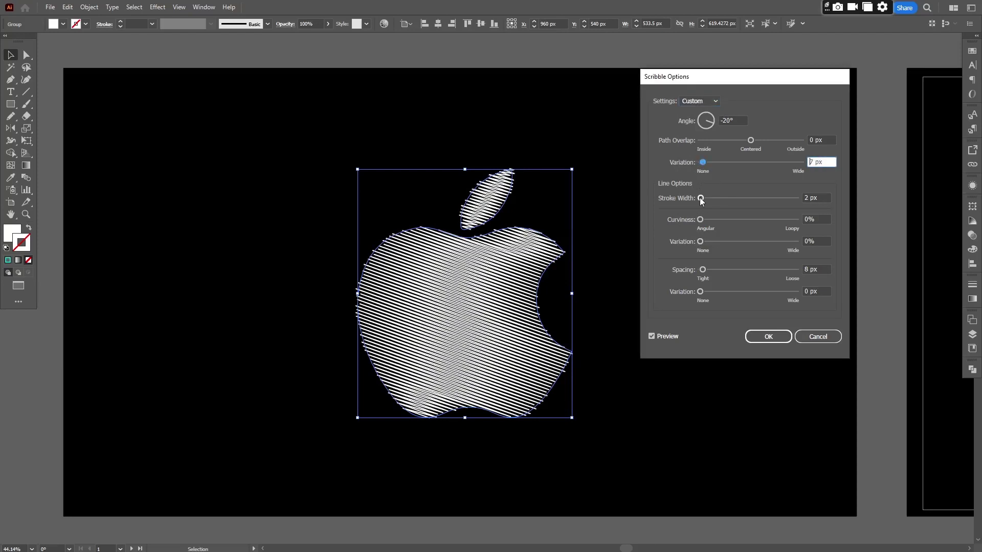
pyautogui.moveTo(701, 198); pyautogui.dragTo(701, 199)
pyautogui.moveTo(703, 270); pyautogui.dragTo(706, 271)
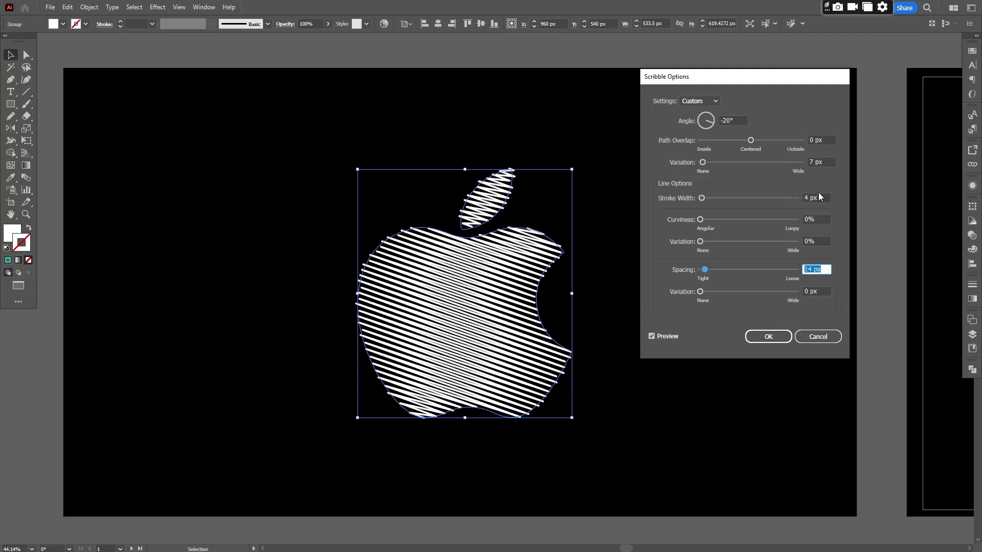
pyautogui.moveTo(703, 163); pyautogui.dragTo(696, 163)
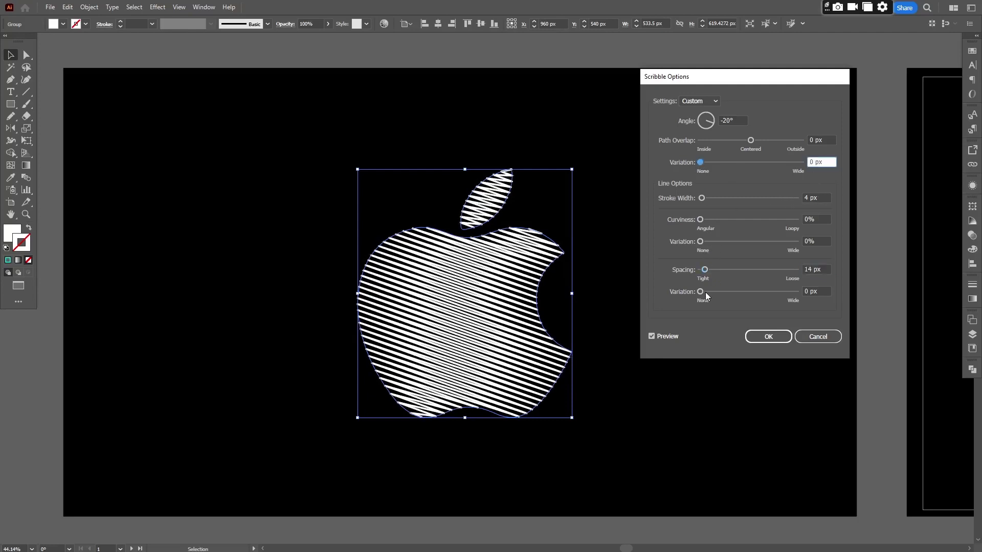
pyautogui.moveTo(701, 220); pyautogui.dragTo(702, 221)
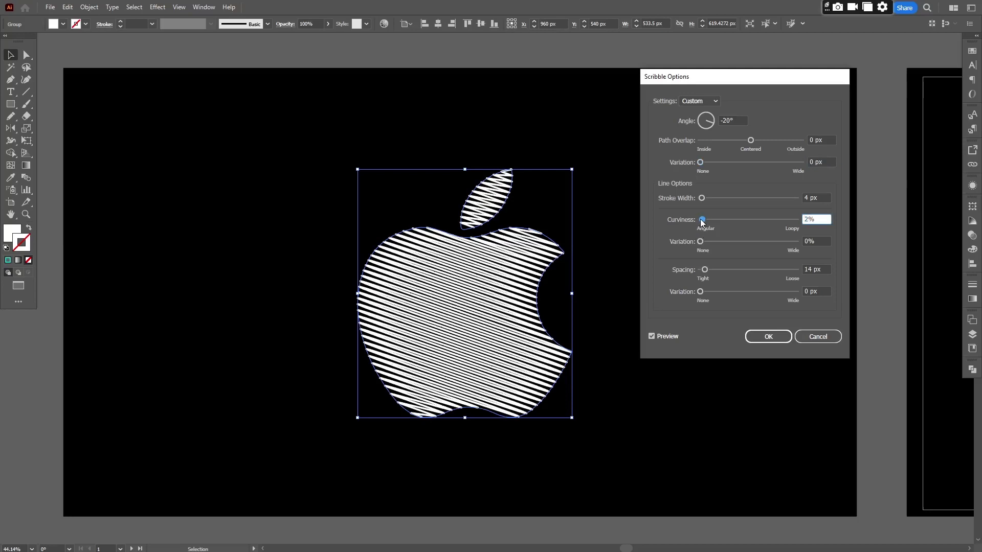
pyautogui.click(771, 338)
pyautogui.click(663, 255)
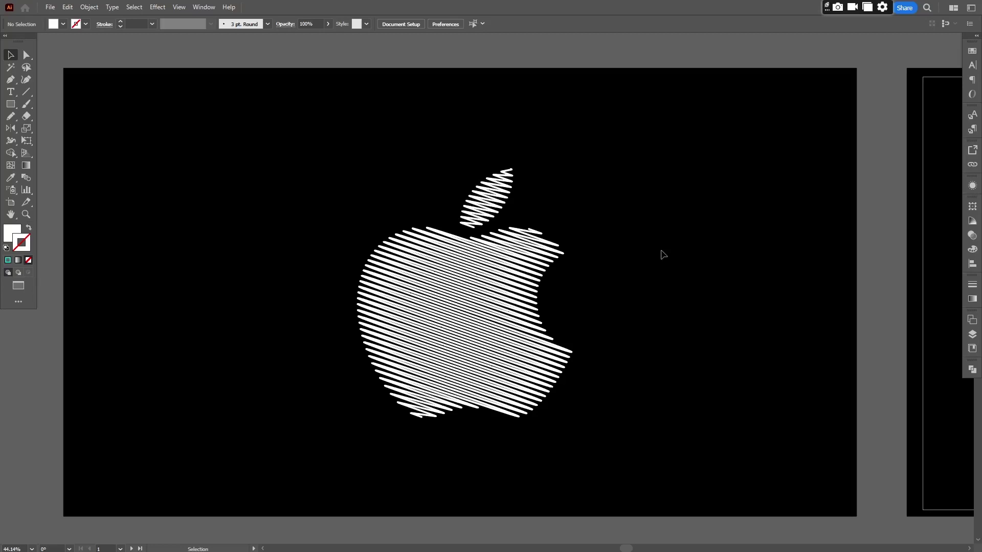
# Step: Select the apple and dock the Graphic Styles panel with the other panels
pyautogui.click(496, 271)
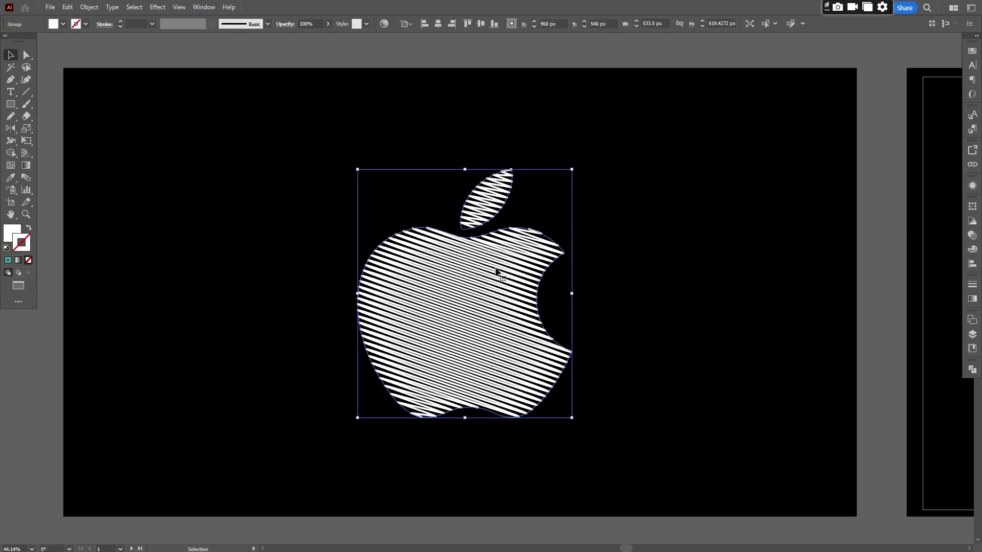
pyautogui.click(199, 7)
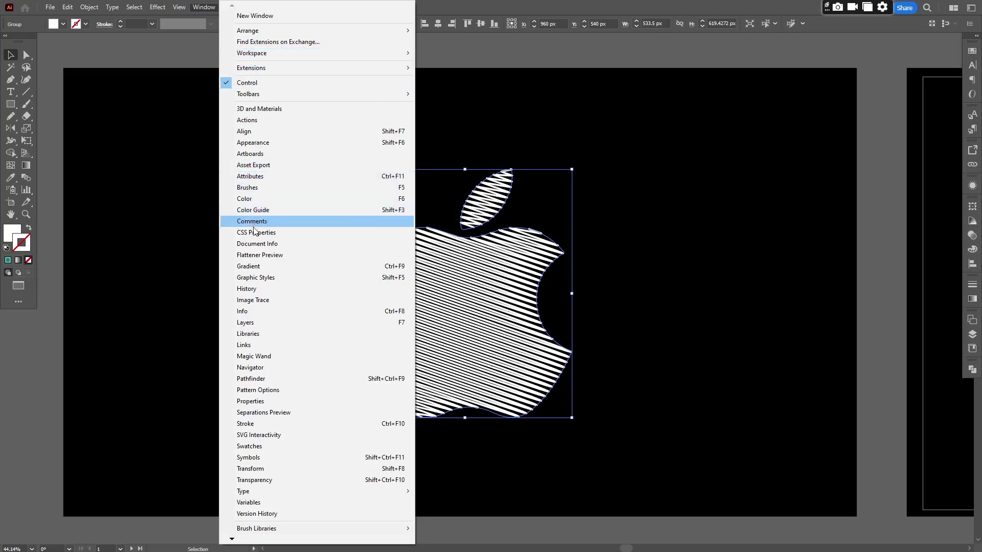
pyautogui.click(249, 280)
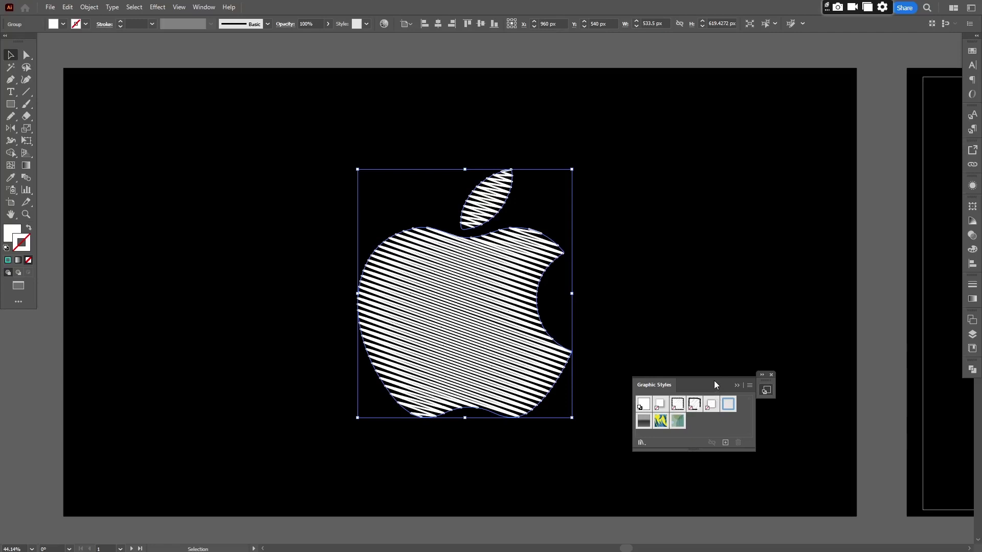
pyautogui.moveTo(714, 380); pyautogui.dragTo(966, 389)
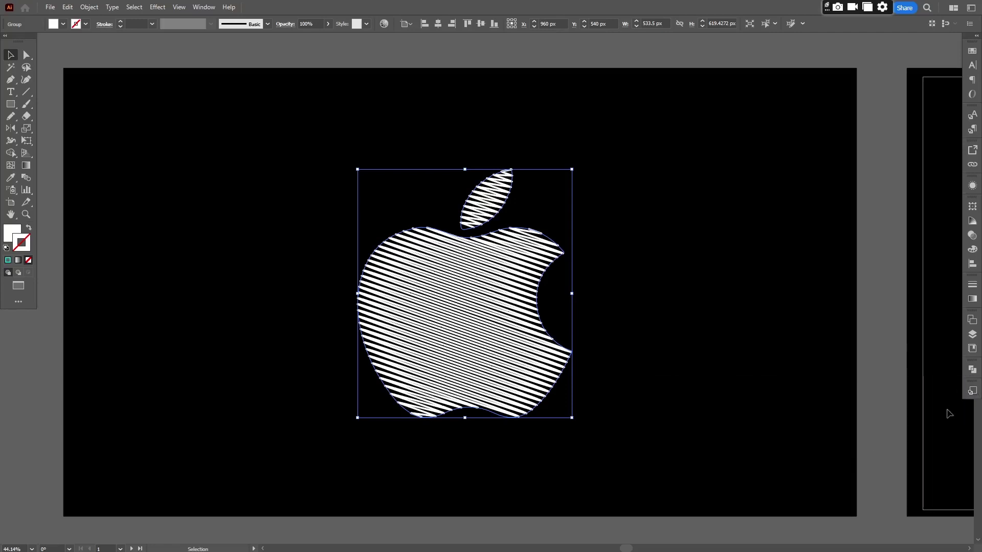
pyautogui.click(972, 392)
# Step: Save the apple's scribble look as a new graphic style
pyautogui.moveTo(491, 287); pyautogui.dragTo(872, 421)
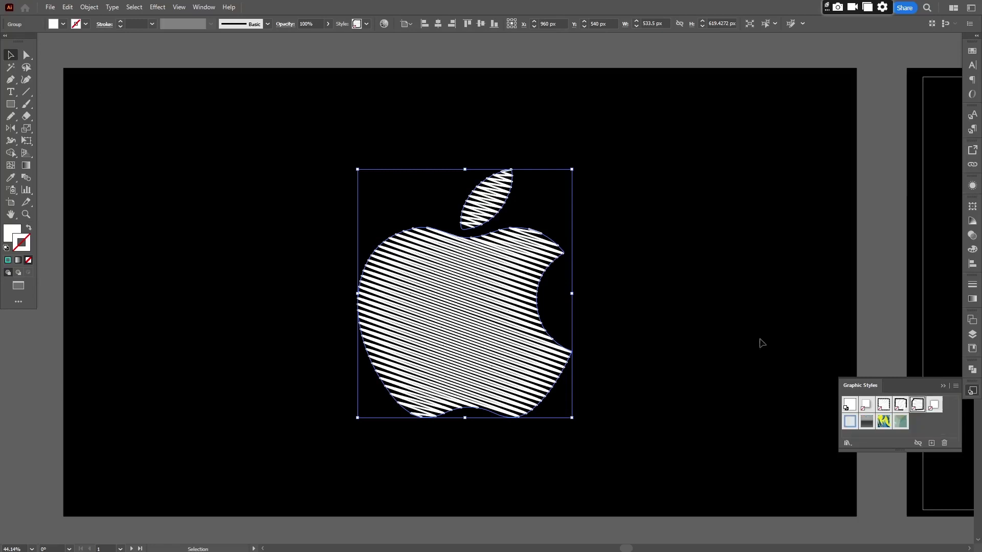
pyautogui.click(611, 272)
pyautogui.press('space')
# Step: Pan to the wolf and apply the saved scribble graphic style to it
pyautogui.moveTo(692, 262); pyautogui.dragTo(419, 230)
pyautogui.moveTo(620, 243); pyautogui.dragTo(456, 243)
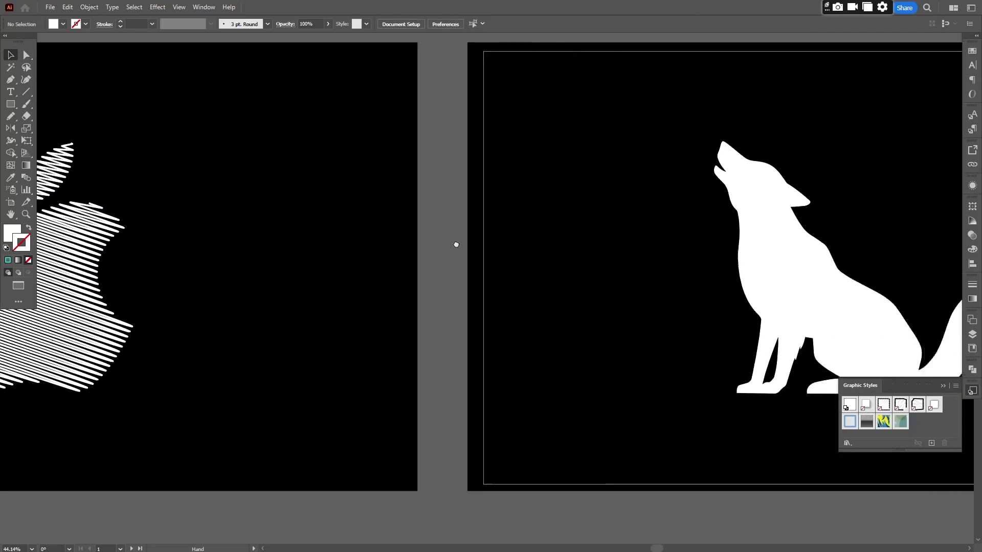
pyautogui.moveTo(671, 283); pyautogui.dragTo(419, 261)
pyautogui.moveTo(554, 292); pyautogui.dragTo(465, 317)
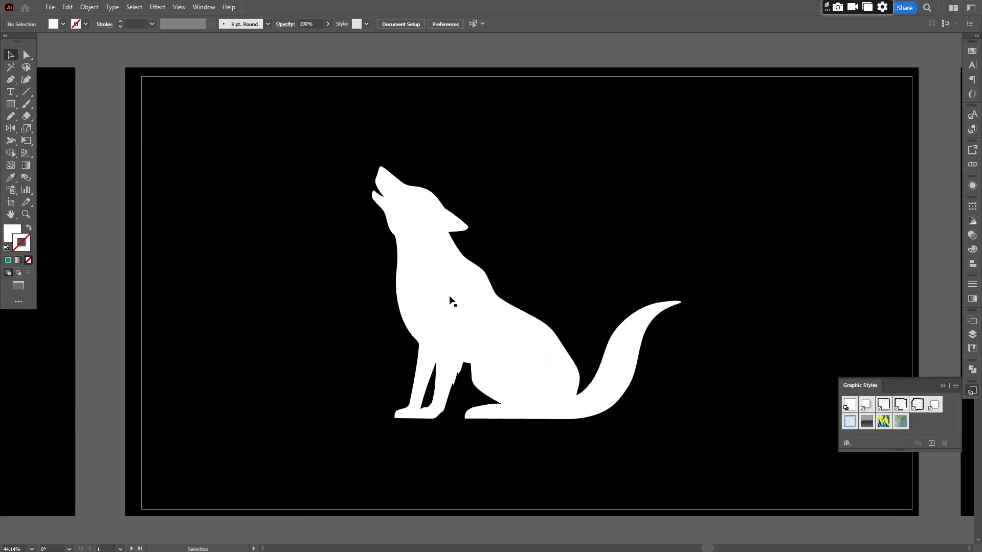
pyautogui.click(450, 297)
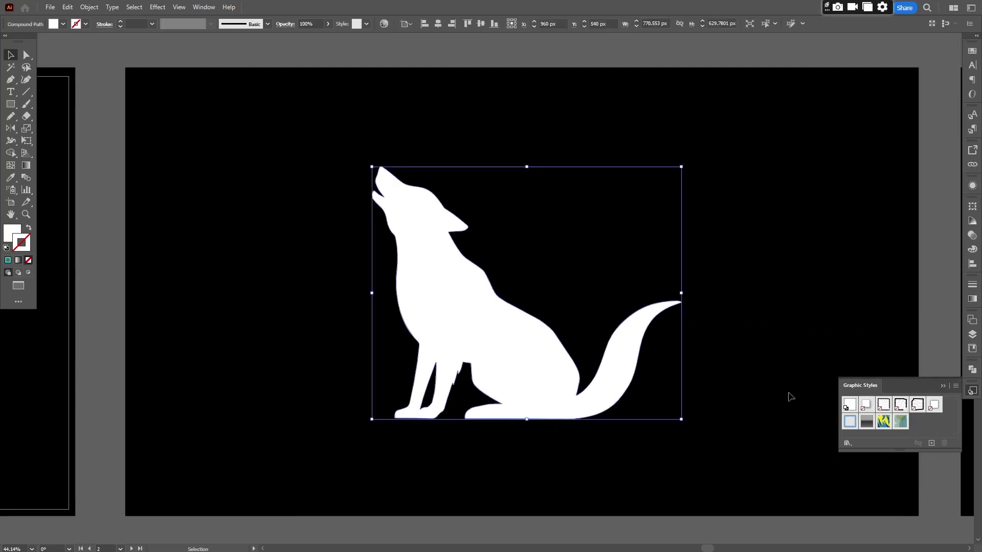
pyautogui.click(919, 407)
pyautogui.click(724, 246)
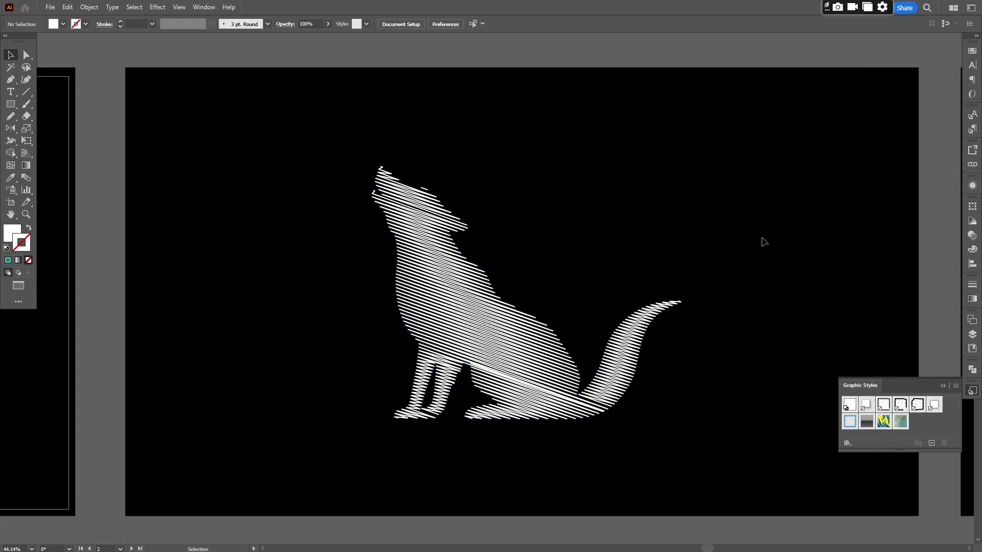
# Step: Apply the same saved scribble style to the car, then scroll toward the SCRIBBLE artboard
pyautogui.hscroll(15, 764, 241)
pyautogui.click(557, 260)
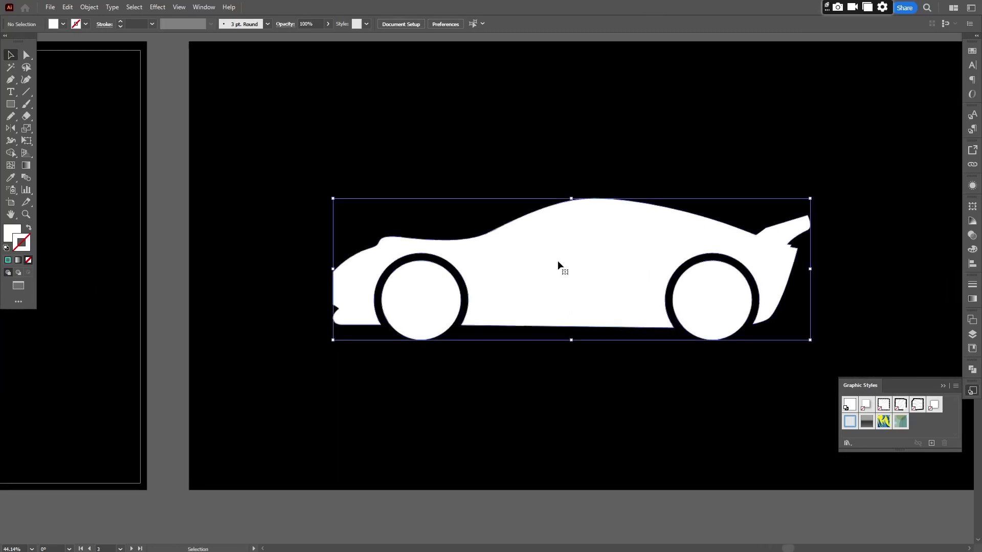
pyautogui.click(919, 407)
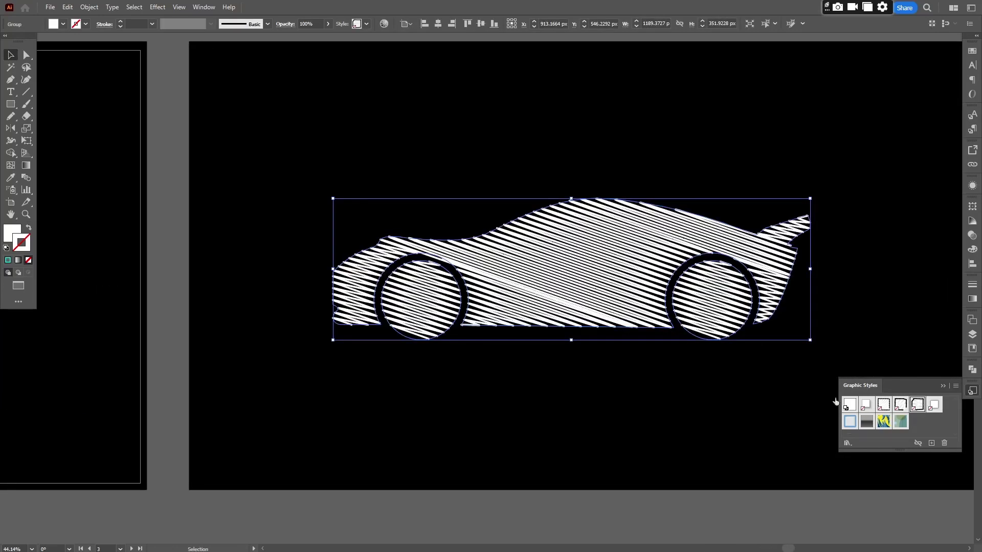
pyautogui.click(769, 354)
pyautogui.hscroll(15, 784, 340)
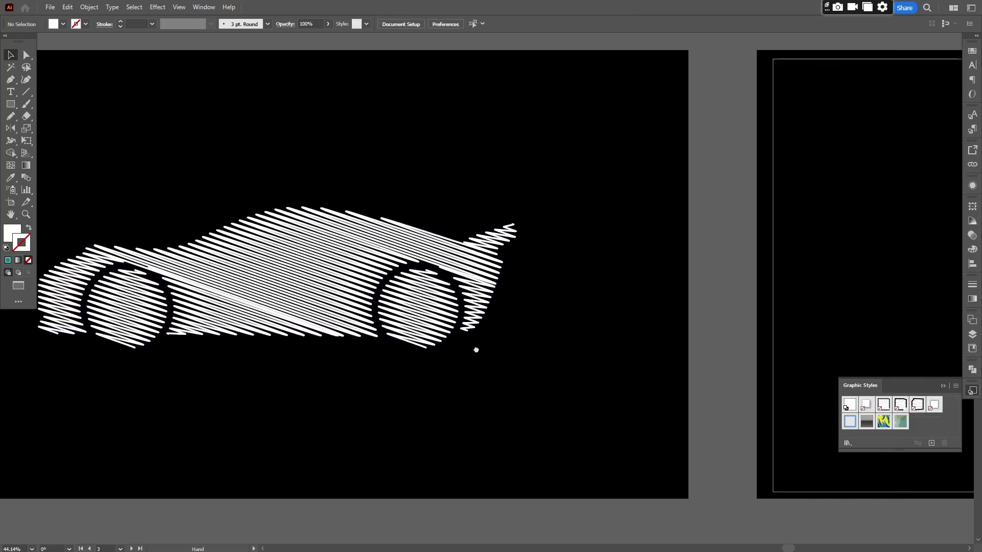
# Step: Try the saved hatch style on the SCRIBBLE text, then undo it
pyautogui.click(580, 322)
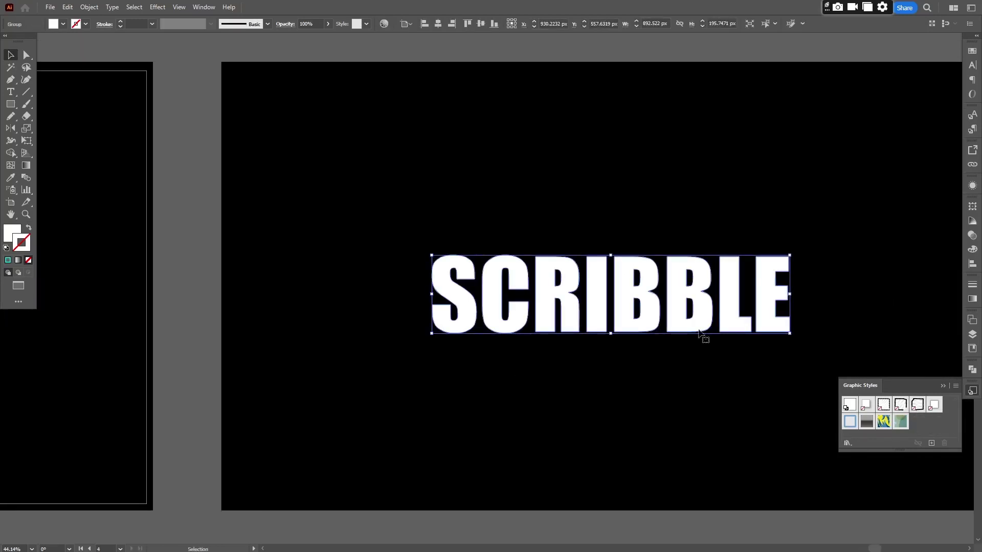
pyautogui.click(918, 405)
pyautogui.click(630, 379)
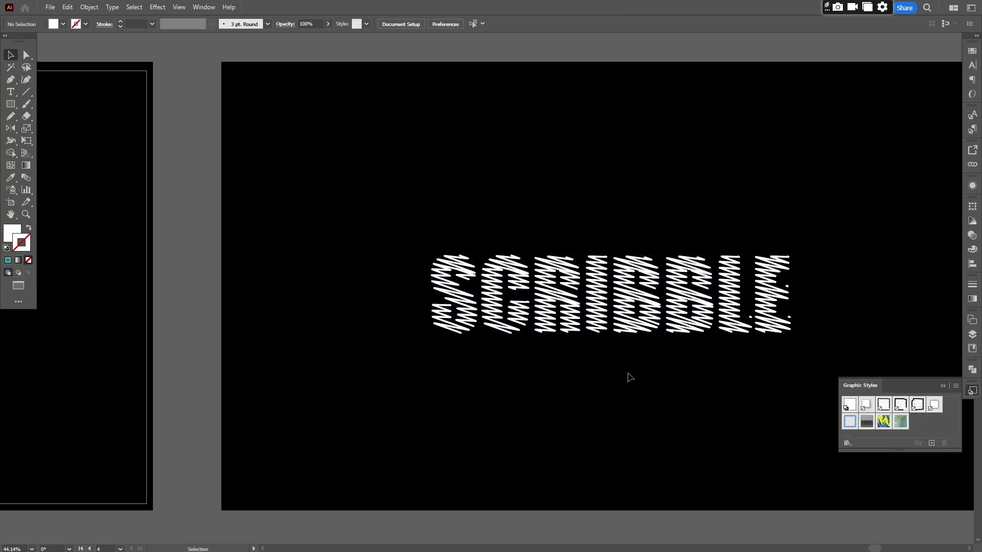
pyautogui.click(657, 333)
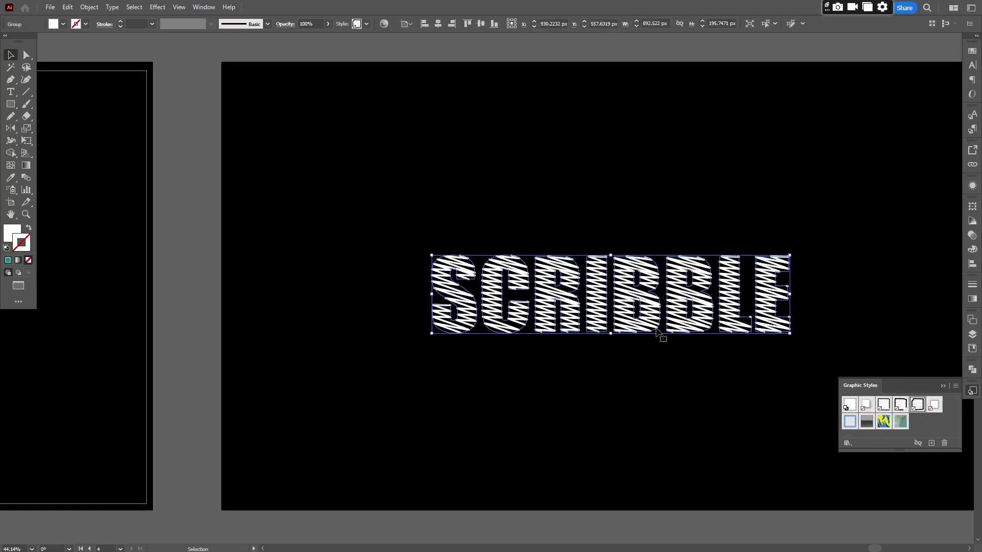
pyautogui.hotkey('ctrl', 'z')
# Step: Apply a Zig-zag scribble effect at -20°, 2 px strokes and 8 px spacing to the text
pyautogui.click(164, 8)
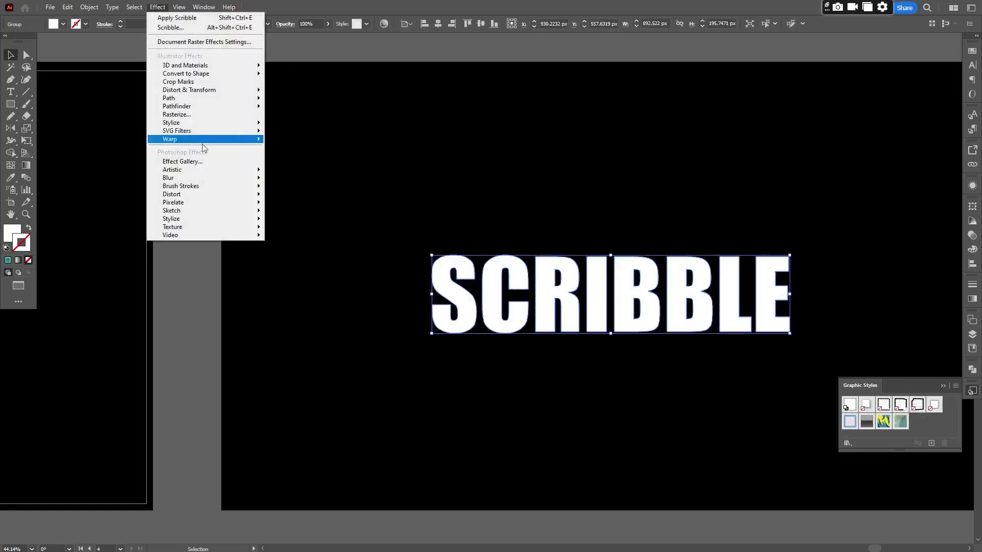
pyautogui.moveTo(237, 125)
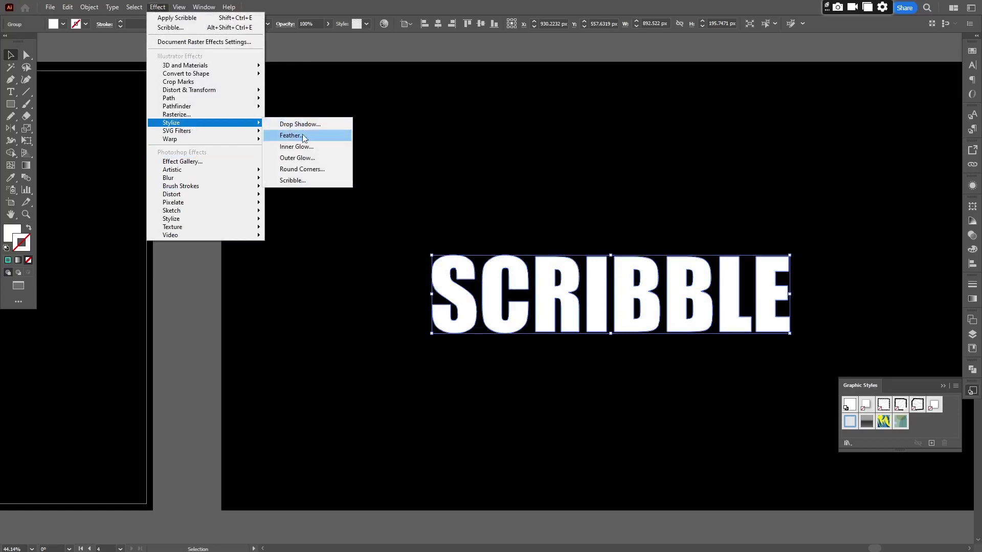
pyautogui.click(294, 180)
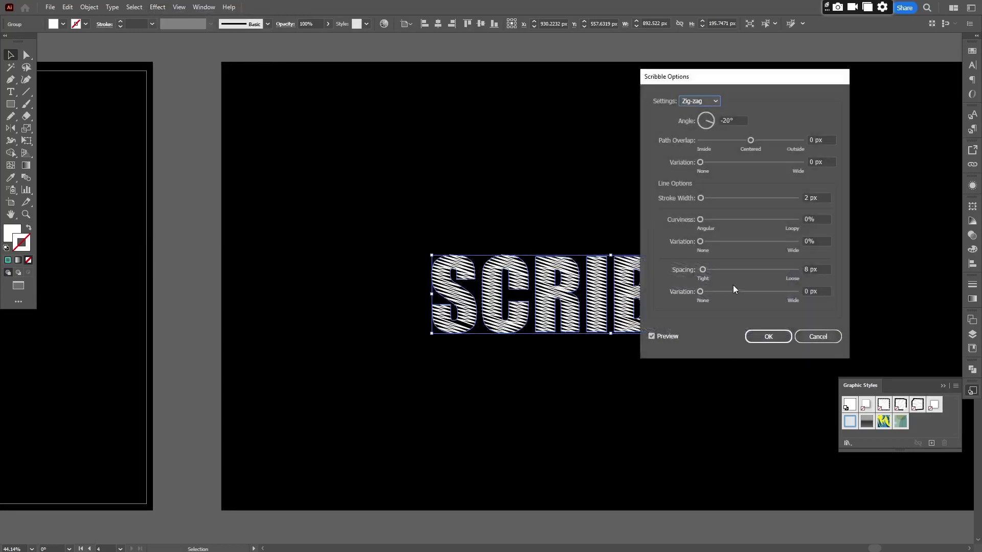
pyautogui.click(768, 336)
pyautogui.click(647, 410)
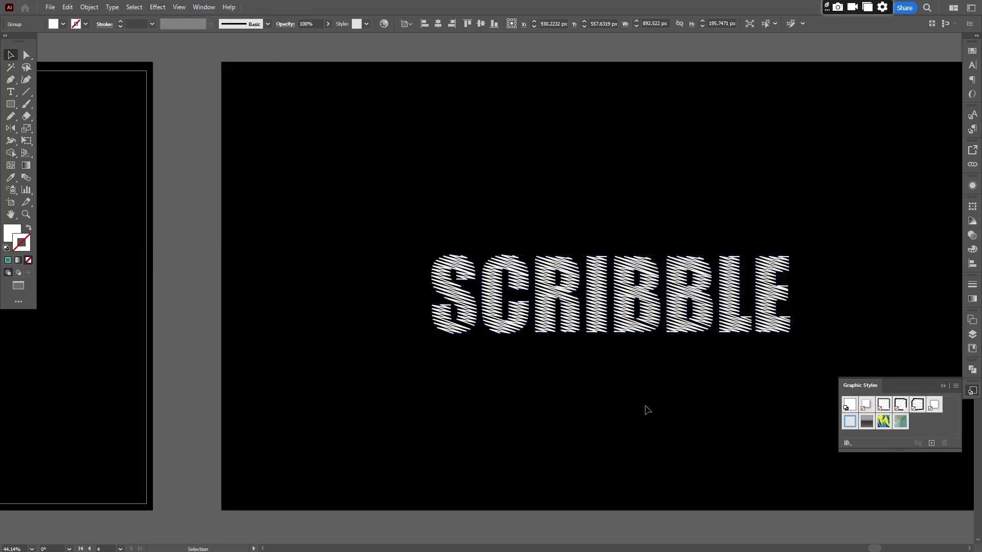
pyautogui.press('space')
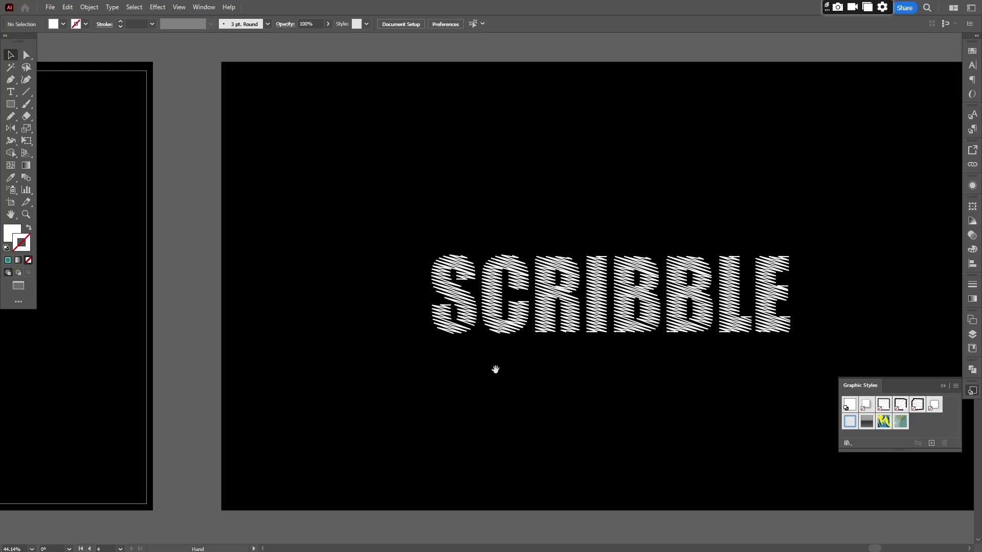
# Step: Scroll back to the hatched apple and run Object > Expand Appearance on it
pyautogui.hscroll(-15, 612, 366)
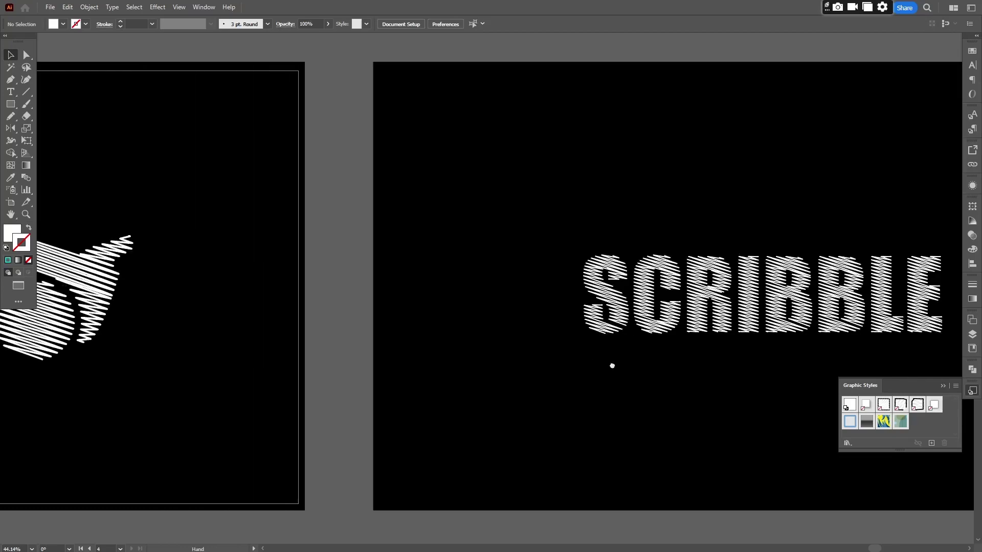
pyautogui.hscroll(-15, 457, 330)
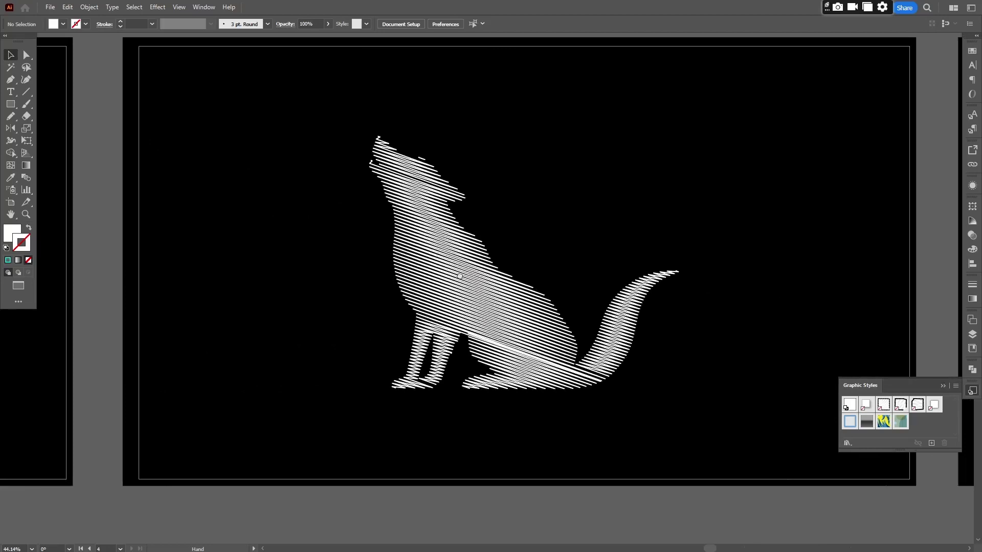
pyautogui.click(398, 282)
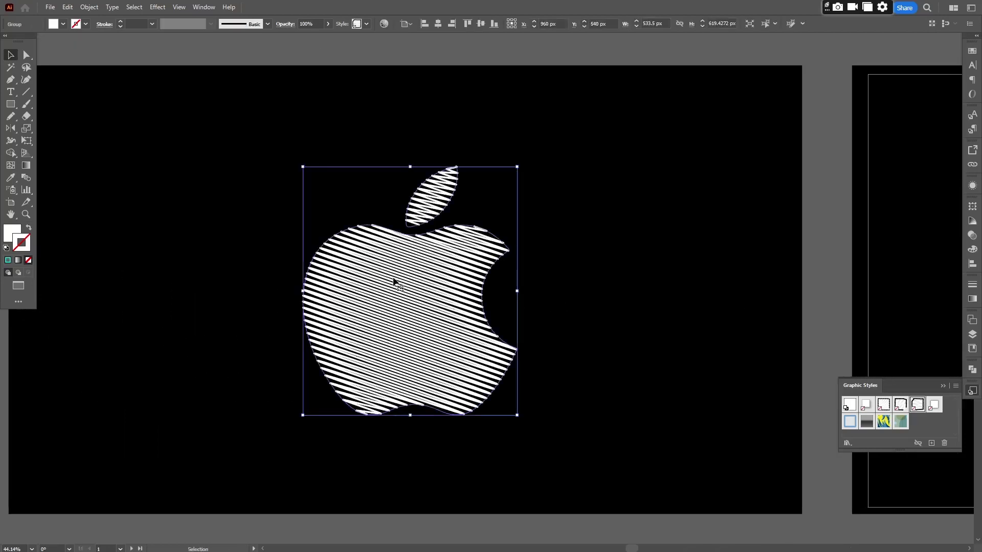
pyautogui.click(89, 7)
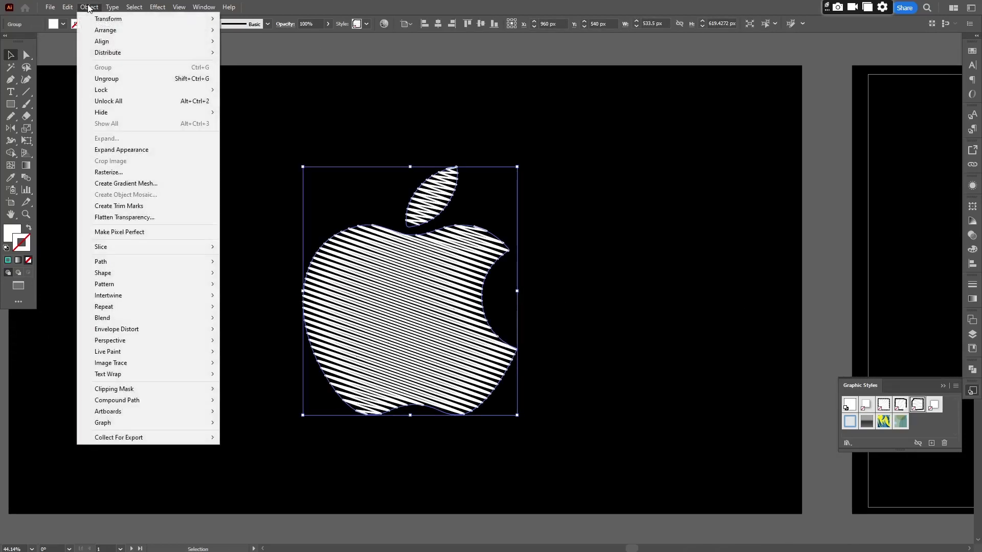
pyautogui.click(119, 148)
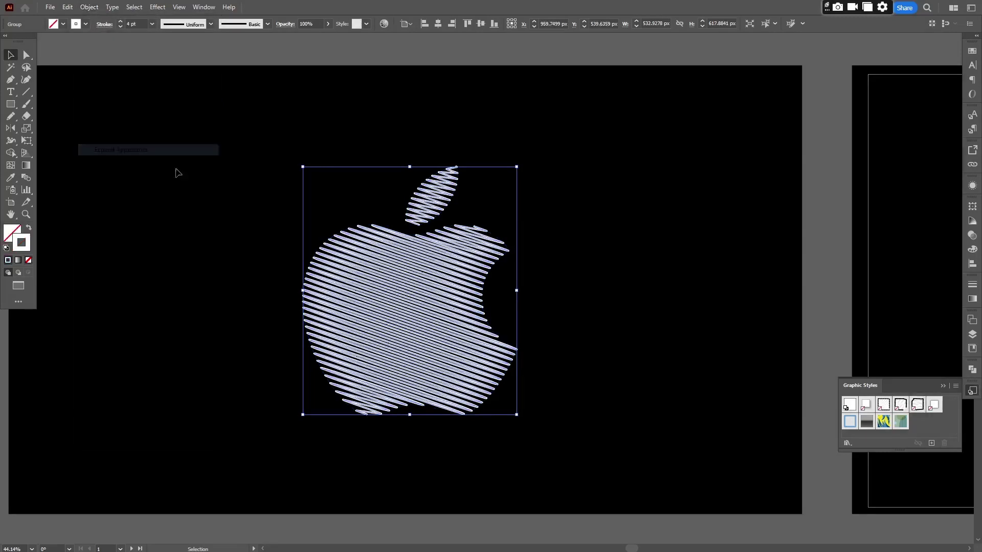
# Step: Zoom in on the apple's stem and pull four scribble line endpoints outward
pyautogui.press('z')
pyautogui.moveTo(337, 146); pyautogui.dragTo(470, 221)
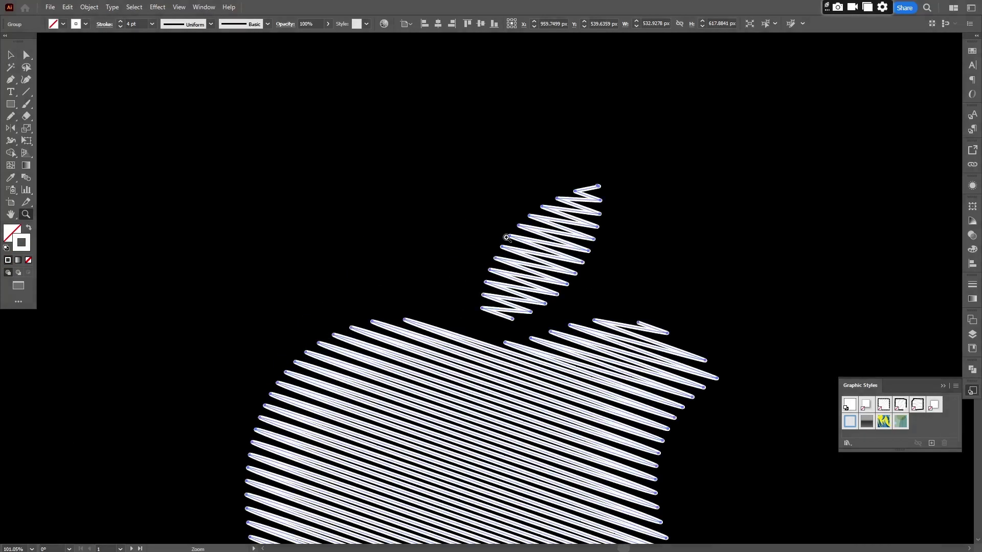
pyautogui.press('a')
pyautogui.moveTo(513, 320); pyautogui.dragTo(527, 328)
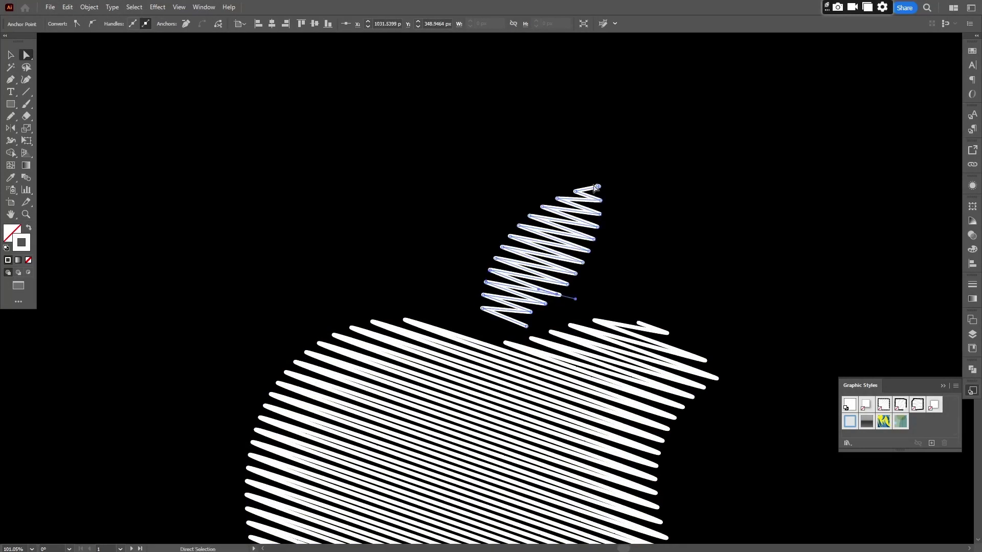
pyautogui.moveTo(599, 186); pyautogui.dragTo(637, 174)
pyautogui.moveTo(638, 323); pyautogui.dragTo(639, 291)
pyautogui.moveTo(405, 321); pyautogui.dragTo(365, 301)
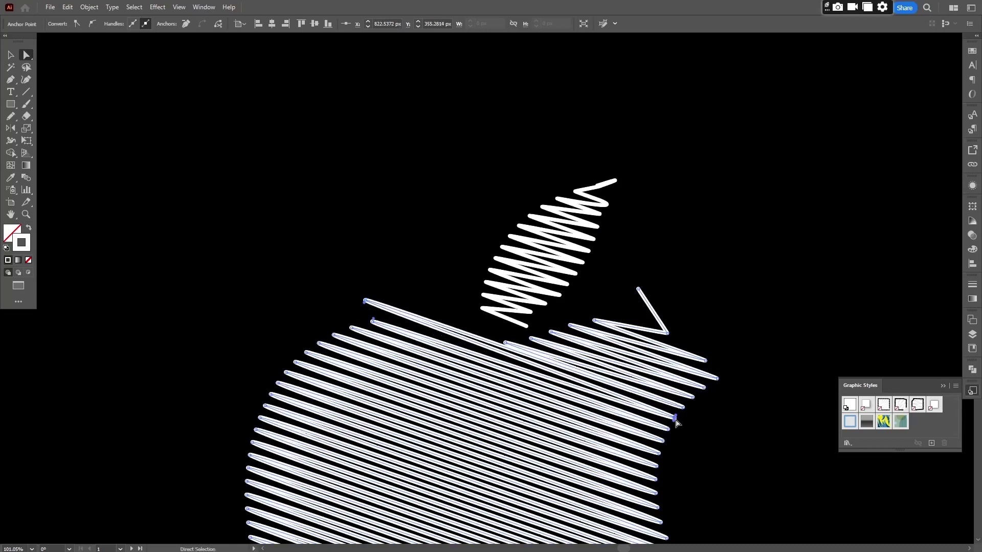
# Step: Dismiss the Scissors alert and drag more body endpoints outward with Direct Selection
pyautogui.press('c')
pyautogui.click(676, 418)
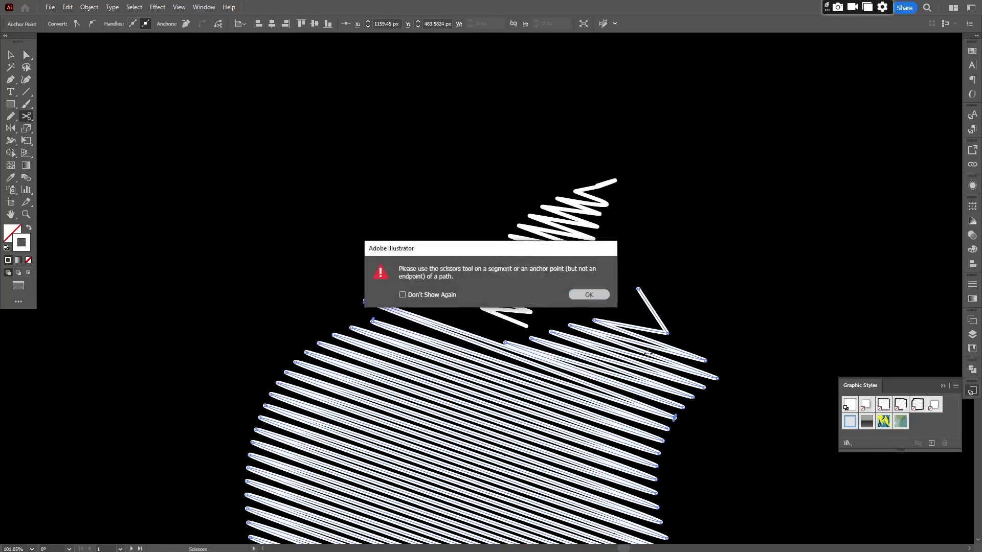
pyautogui.press('Return')
pyautogui.press('v')
pyautogui.press('a')
pyautogui.moveTo(669, 428); pyautogui.dragTo(697, 430)
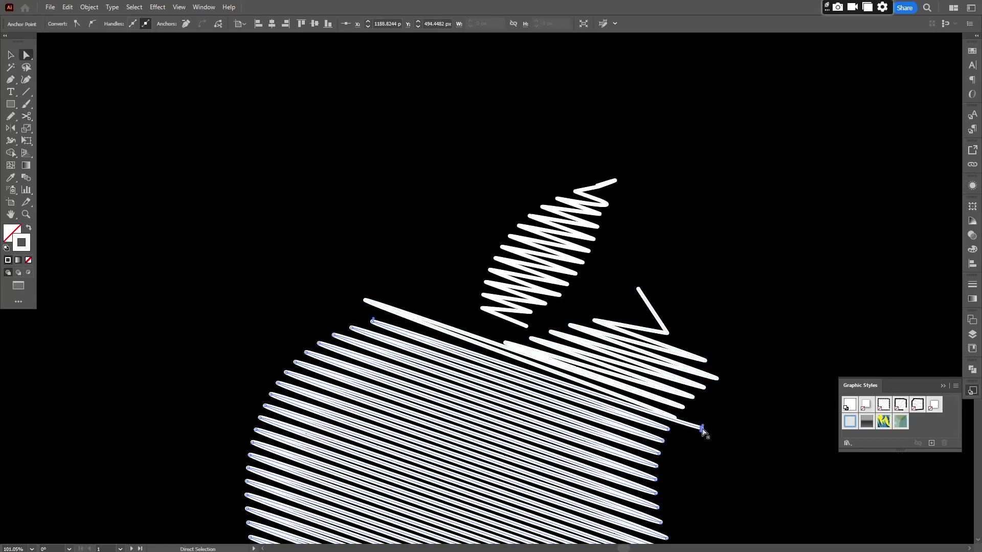
pyautogui.scroll(-5, 266, 241)
pyautogui.moveTo(223, 288); pyautogui.dragTo(176, 268)
pyautogui.scroll(-5, 695, 391)
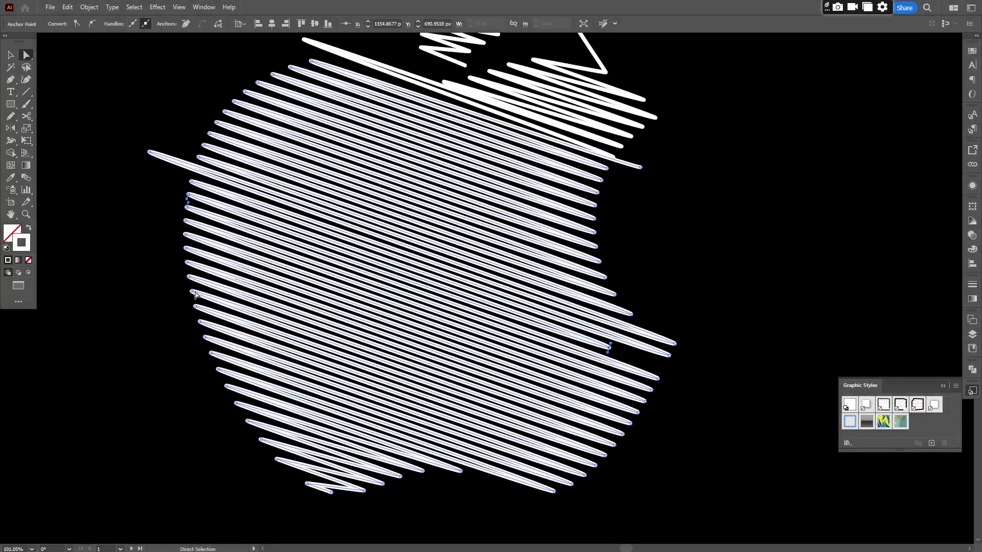
pyautogui.click(721, 248)
pyautogui.hotkey('ctrl', '-')
pyautogui.hotkey('ctrl', '-')
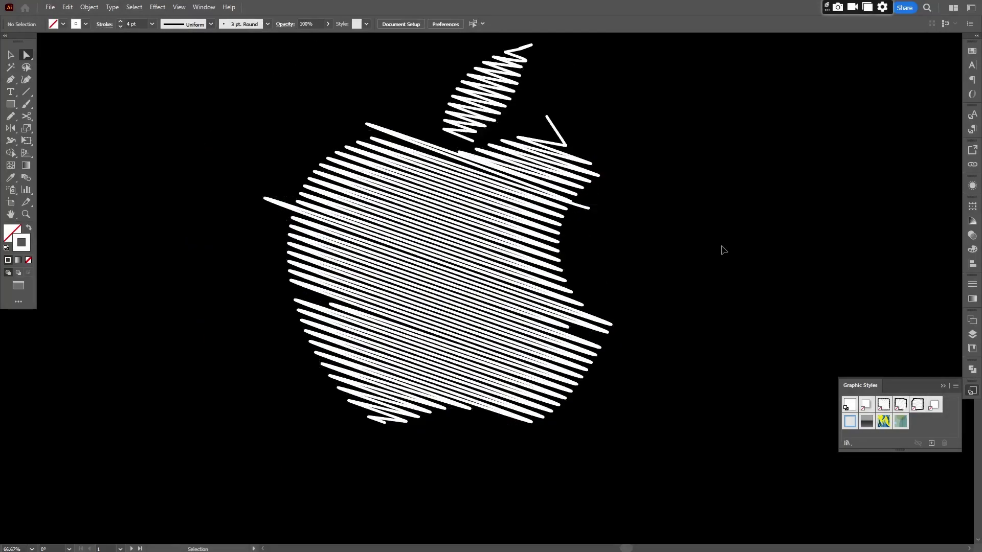